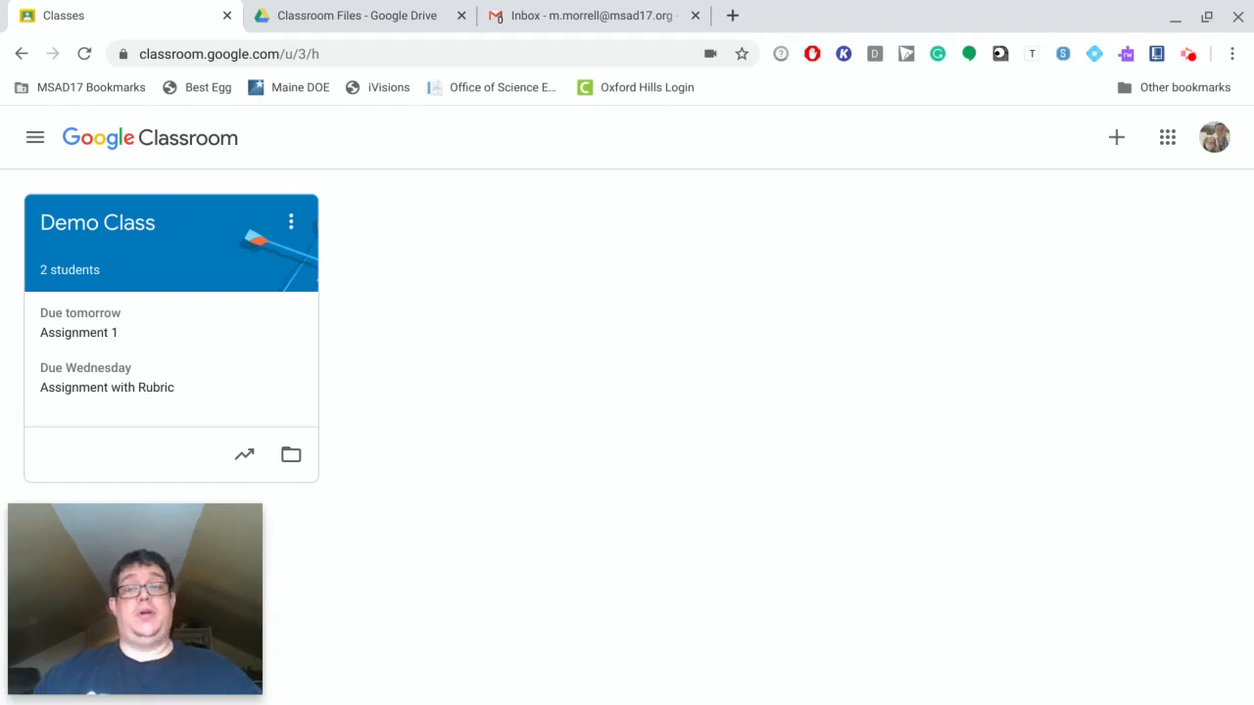
Switch to the Classroom Files folder in Google Drive and create a new Google Form there
left_click(368, 27)
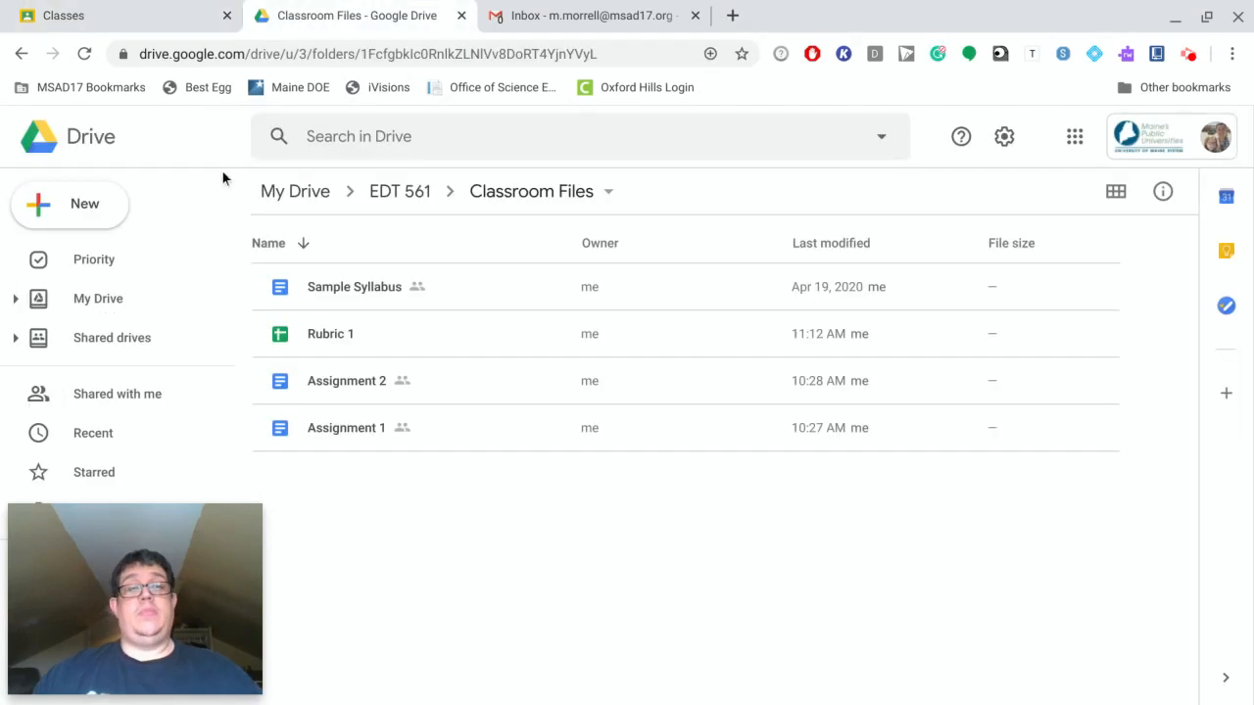
left_click(91, 218)
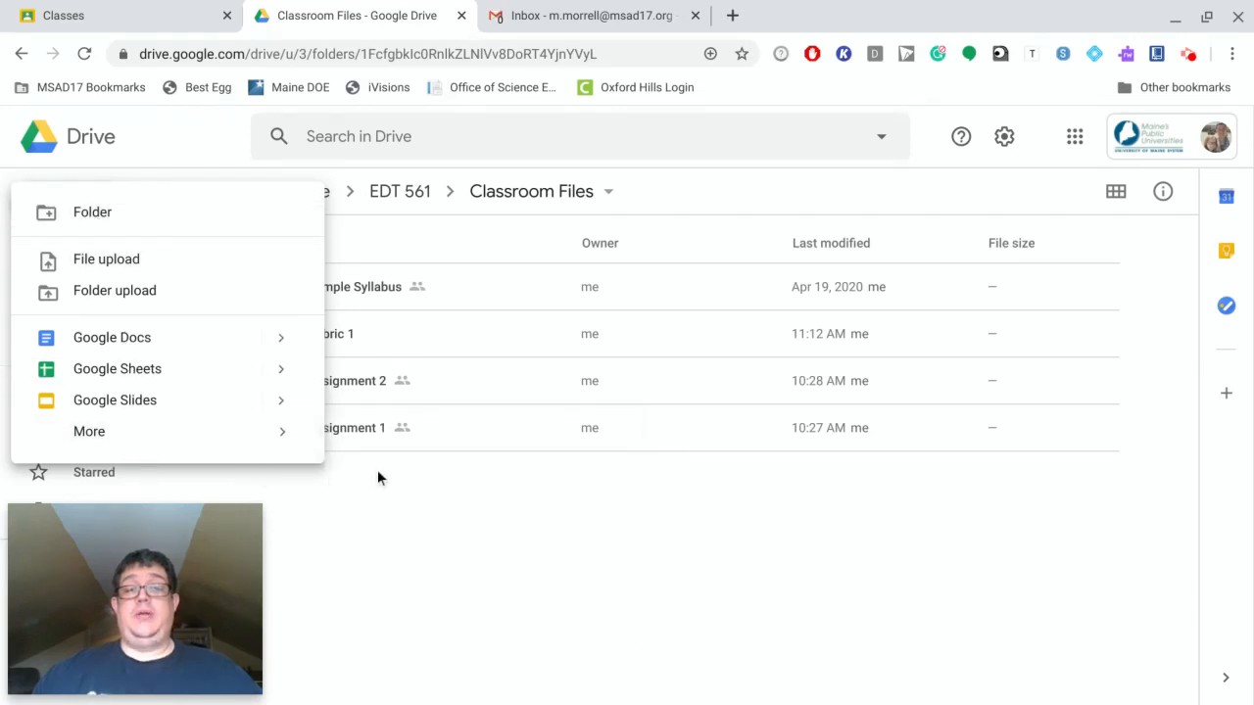
mouse_move(300, 447)
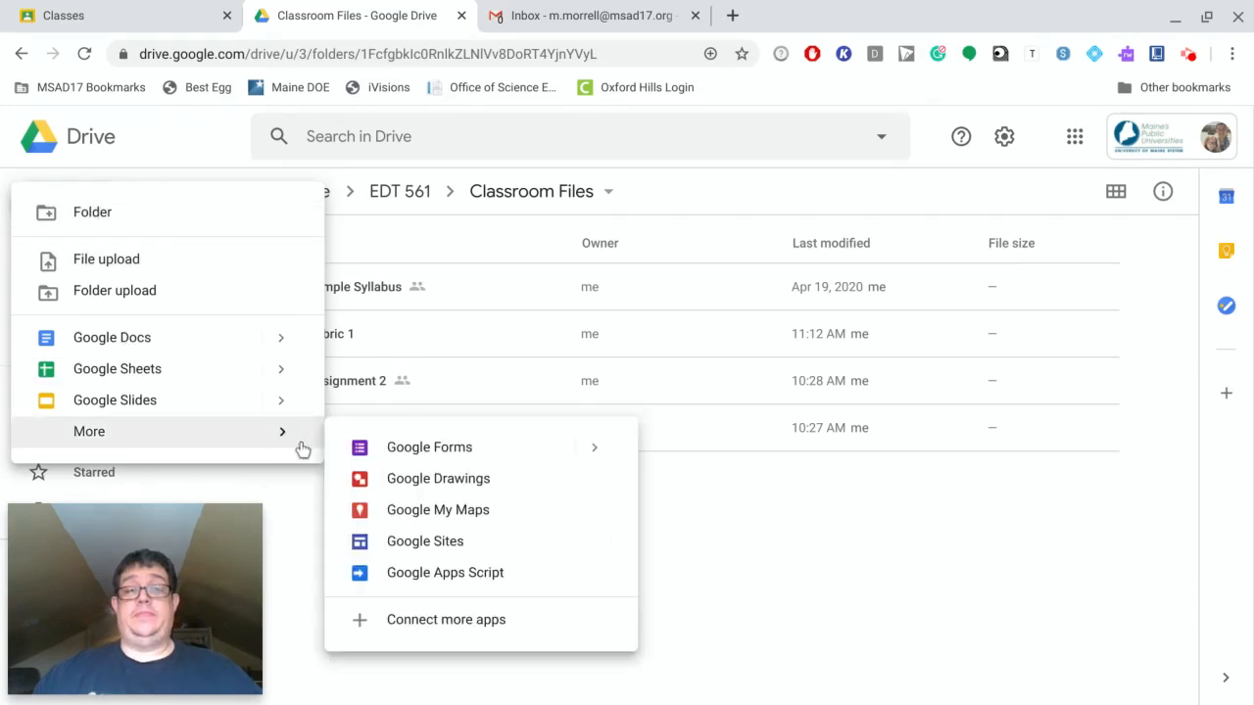
left_click(424, 458)
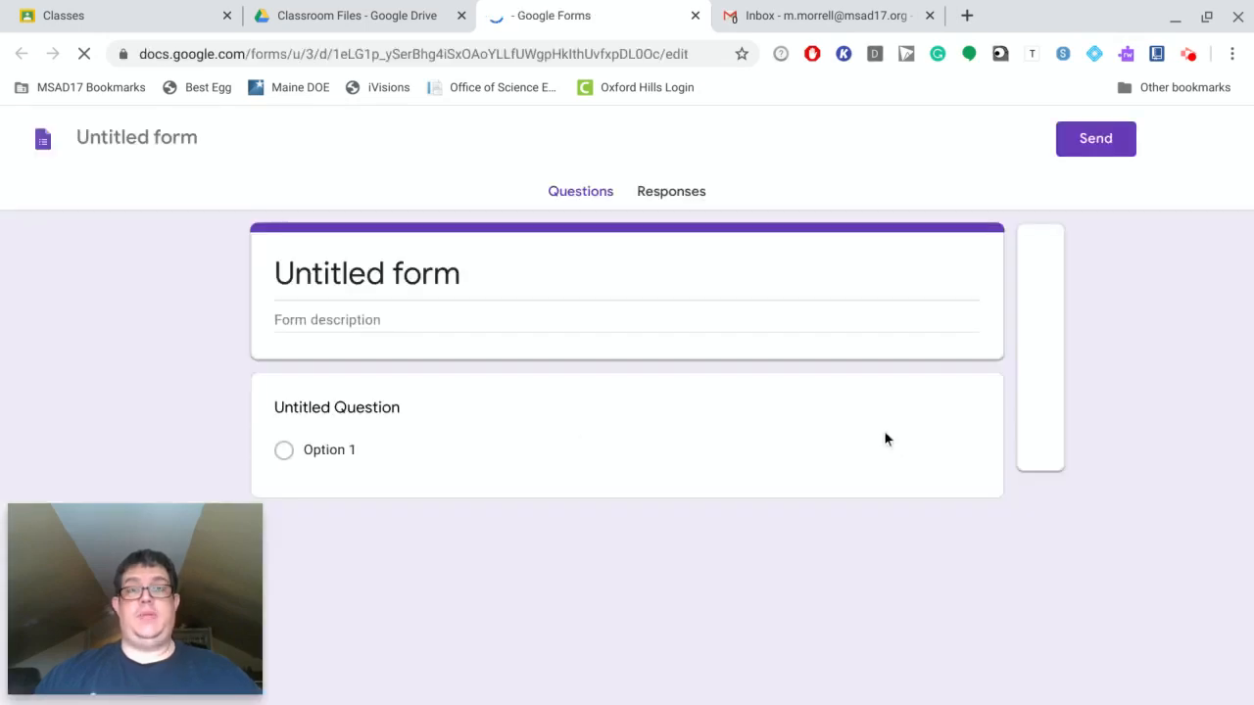
Title the form "Quiz 1" and give the form file the same name
left_click(423, 282)
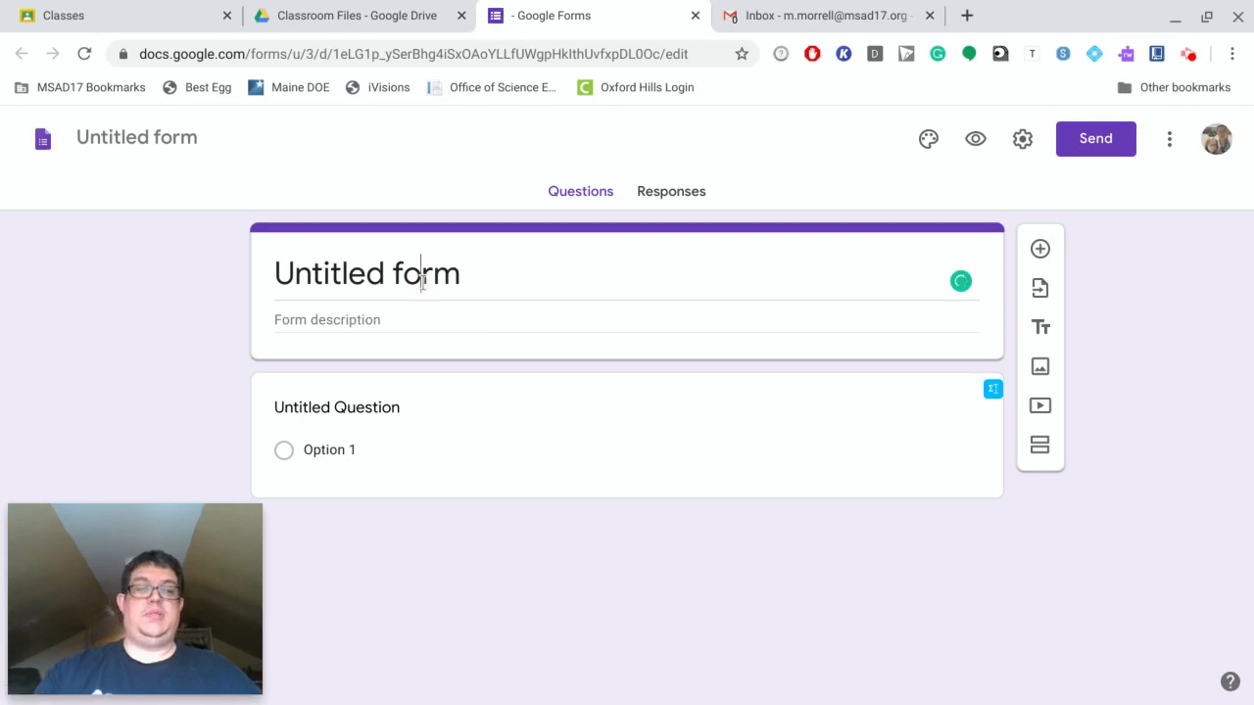
left_click(491, 283)
triple_click(491, 283)
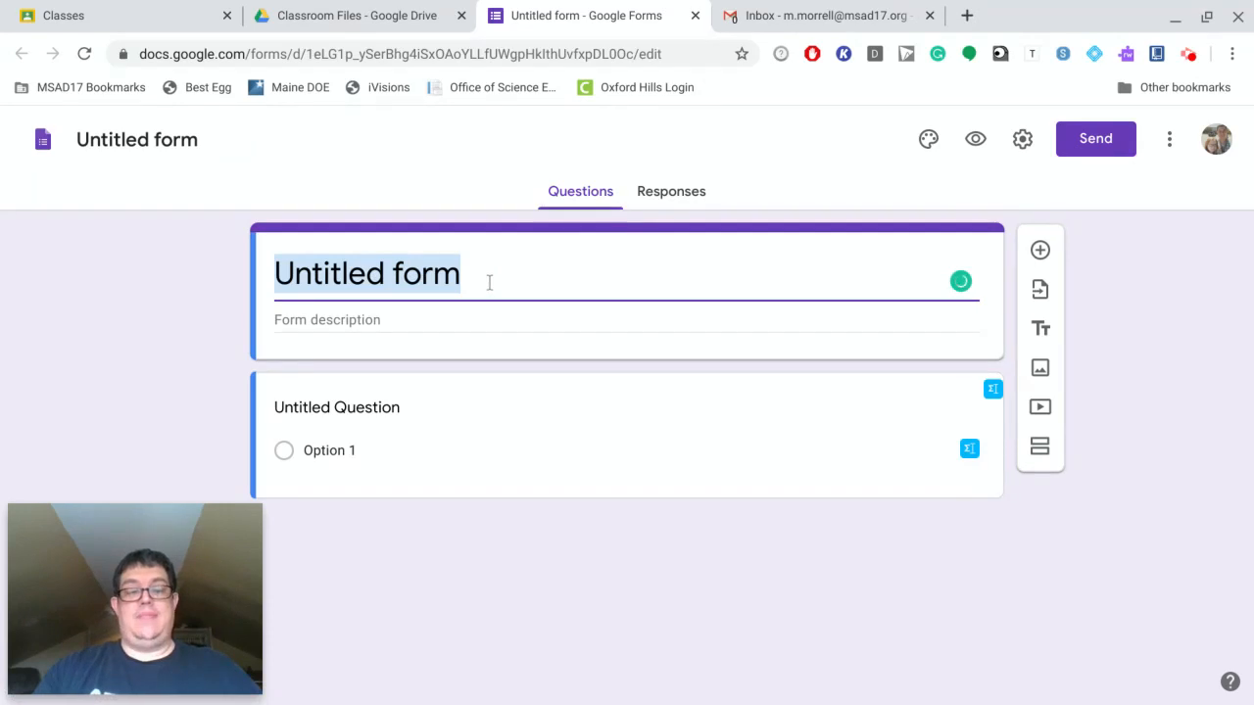
type("Quiz 1")
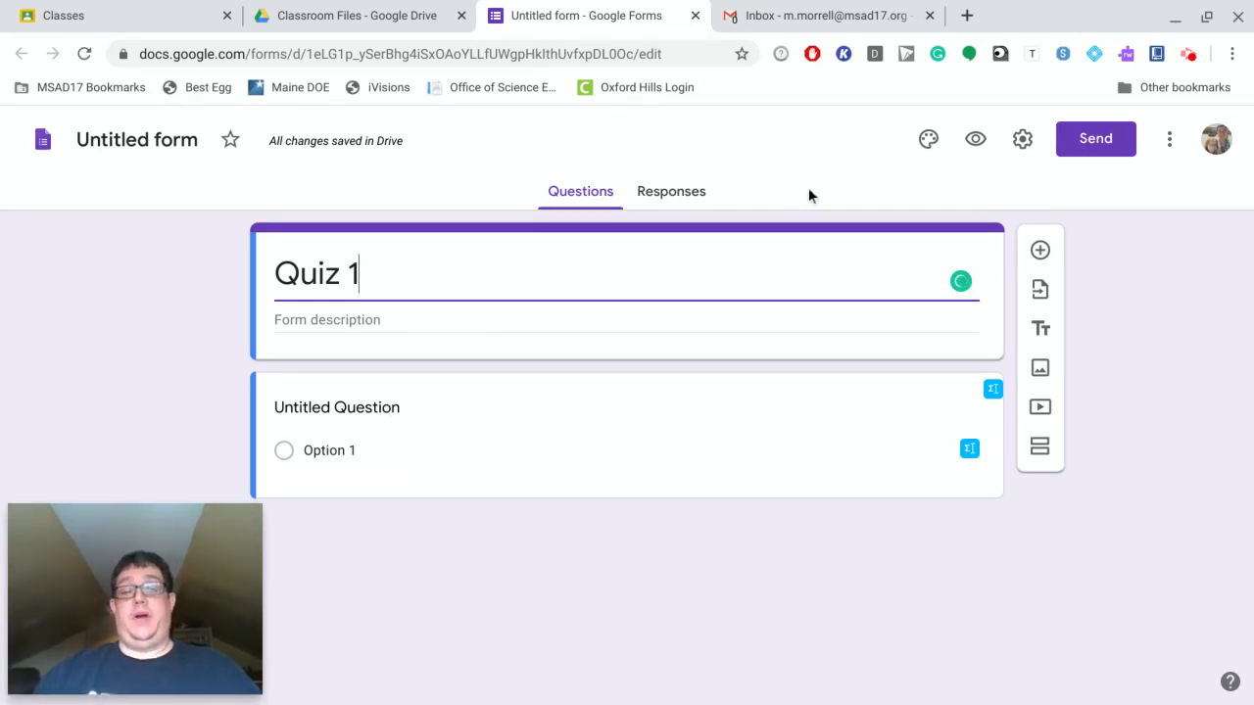
left_click(640, 610)
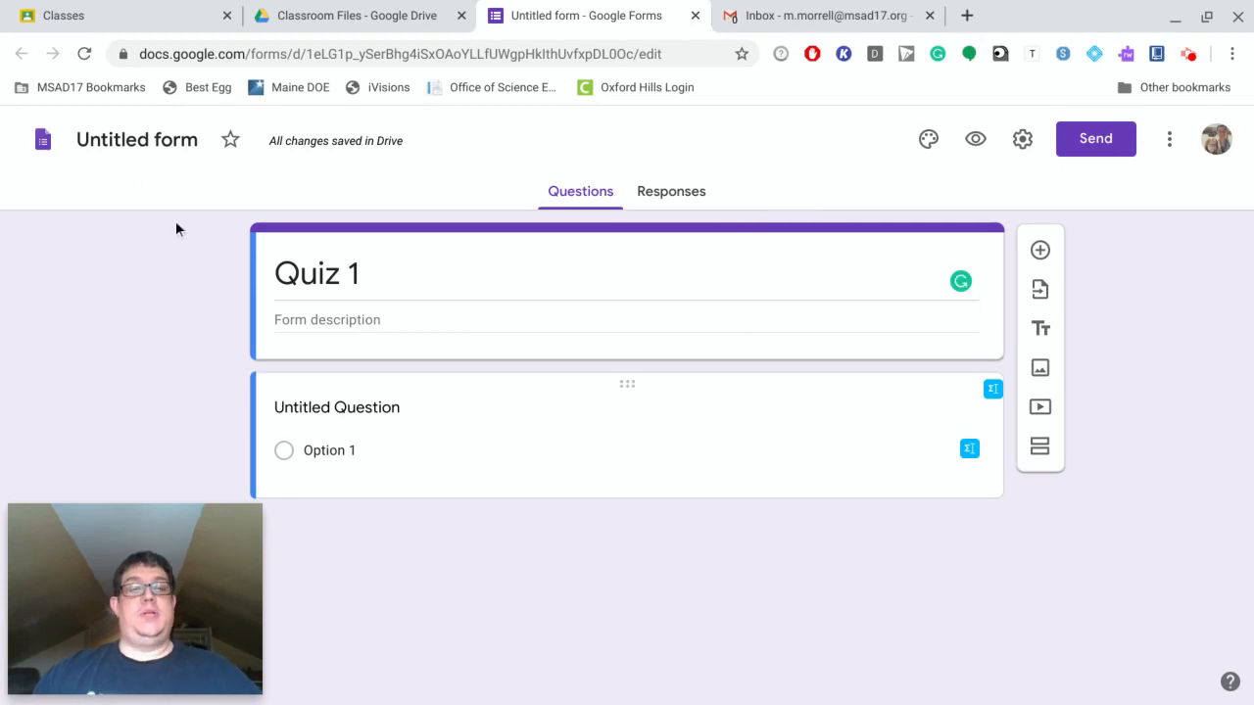
left_click(163, 133)
left_click(196, 249)
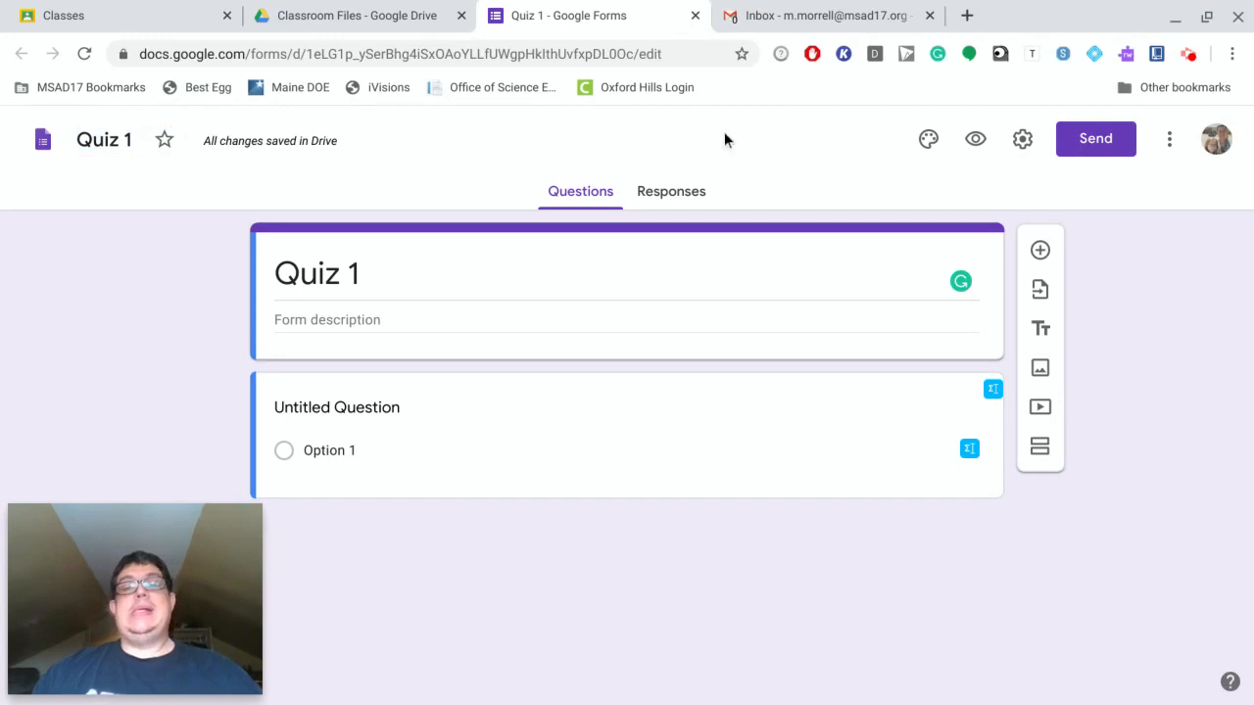
Turn the form into a quiz in its settings, review the grade release and respondent options, and save
left_click(1031, 144)
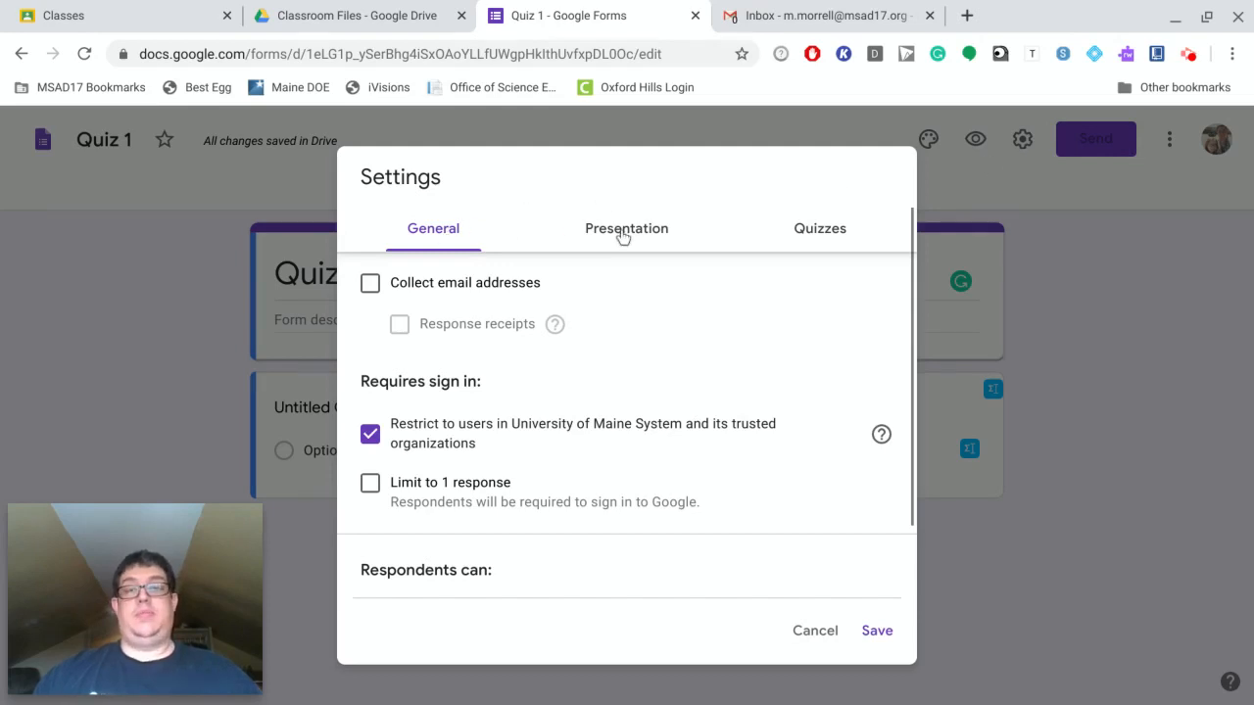
left_click(827, 245)
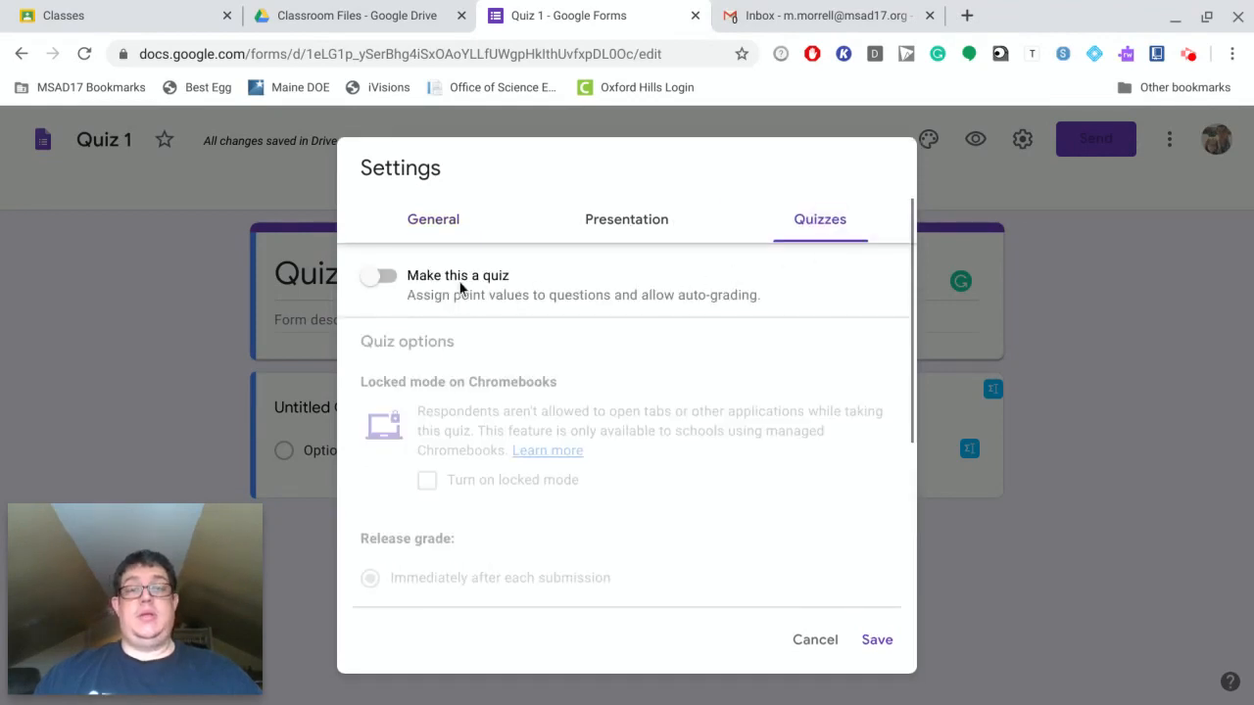
left_click(373, 280)
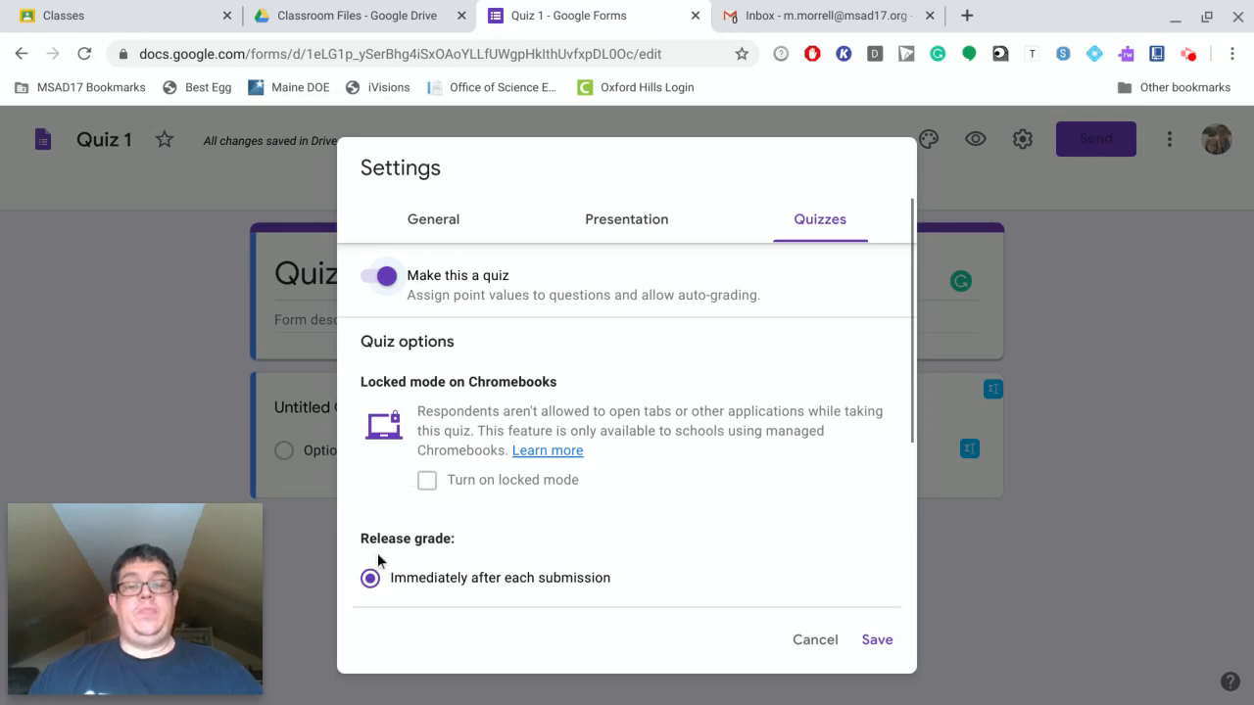
scroll(369, 583, "down", 1)
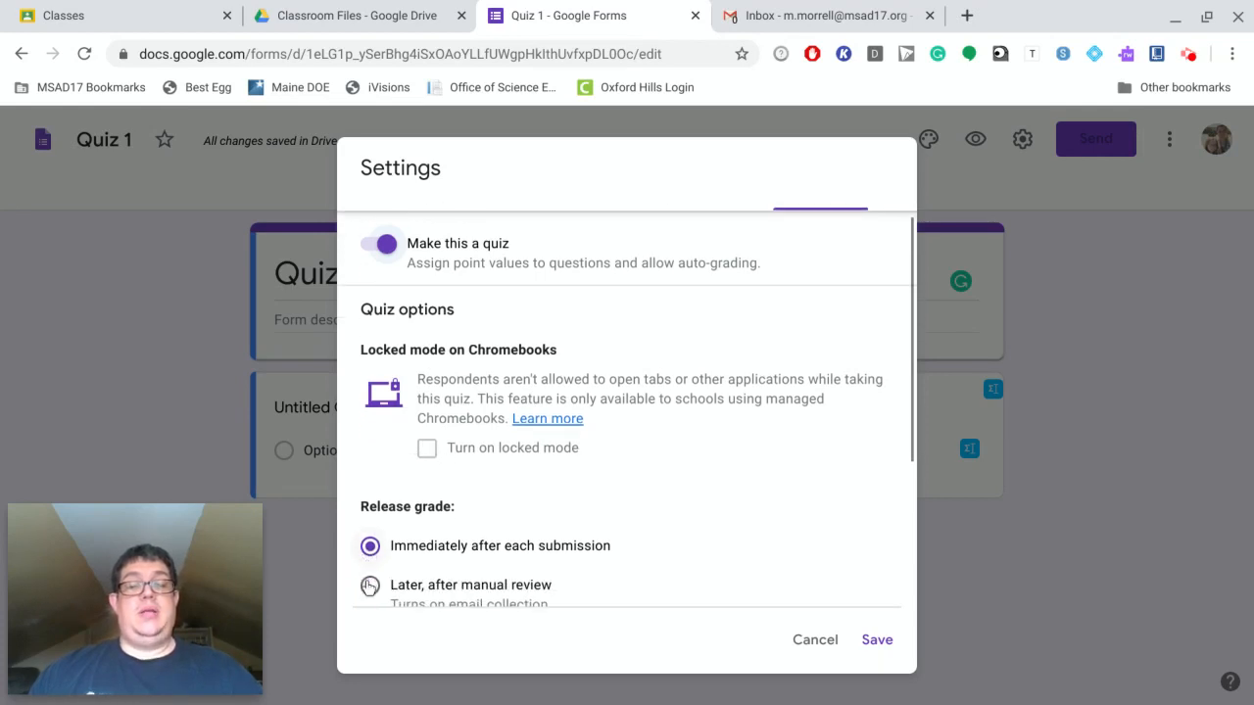
scroll(370, 584, "down", 3)
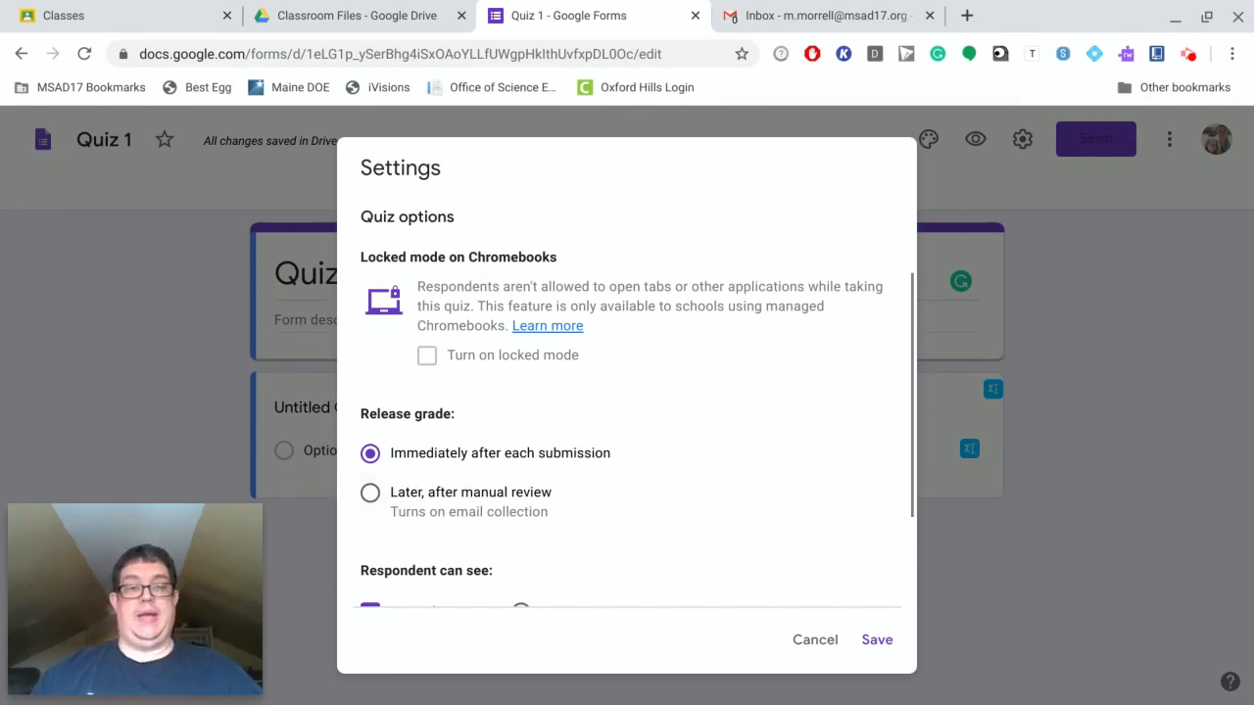
scroll(620, 480, "down", 2)
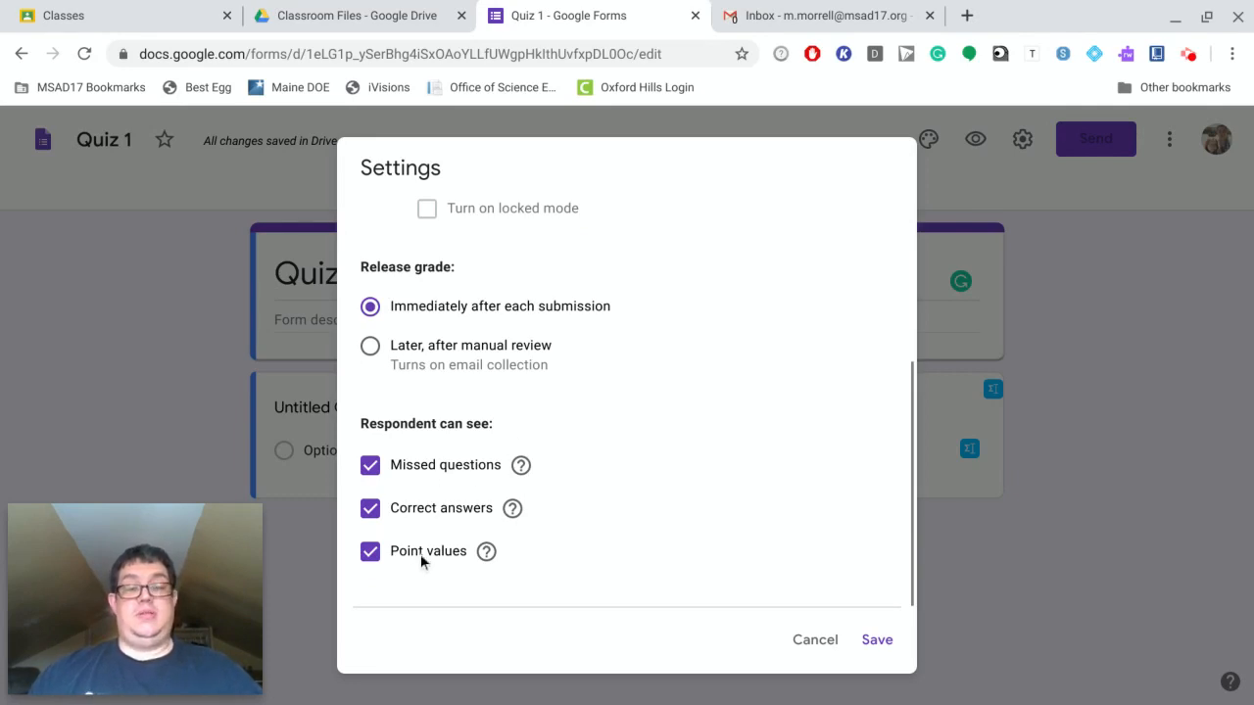
scroll(579, 548, "up", 5)
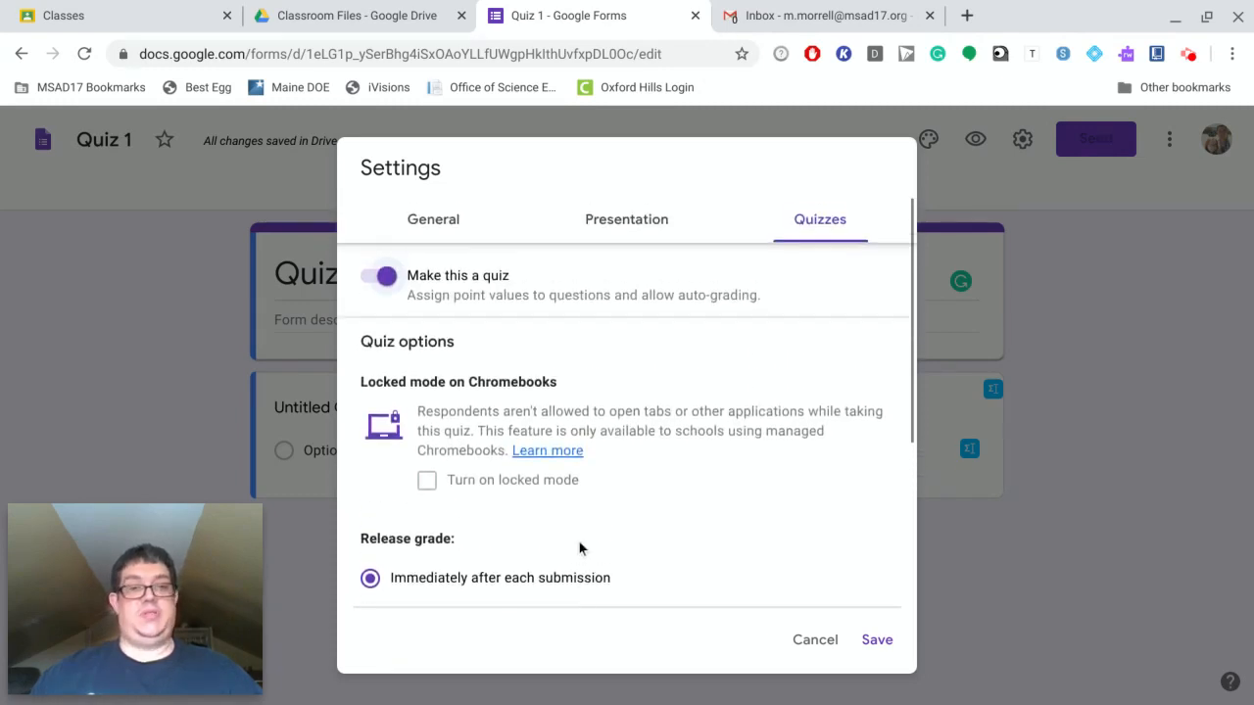
left_click(878, 641)
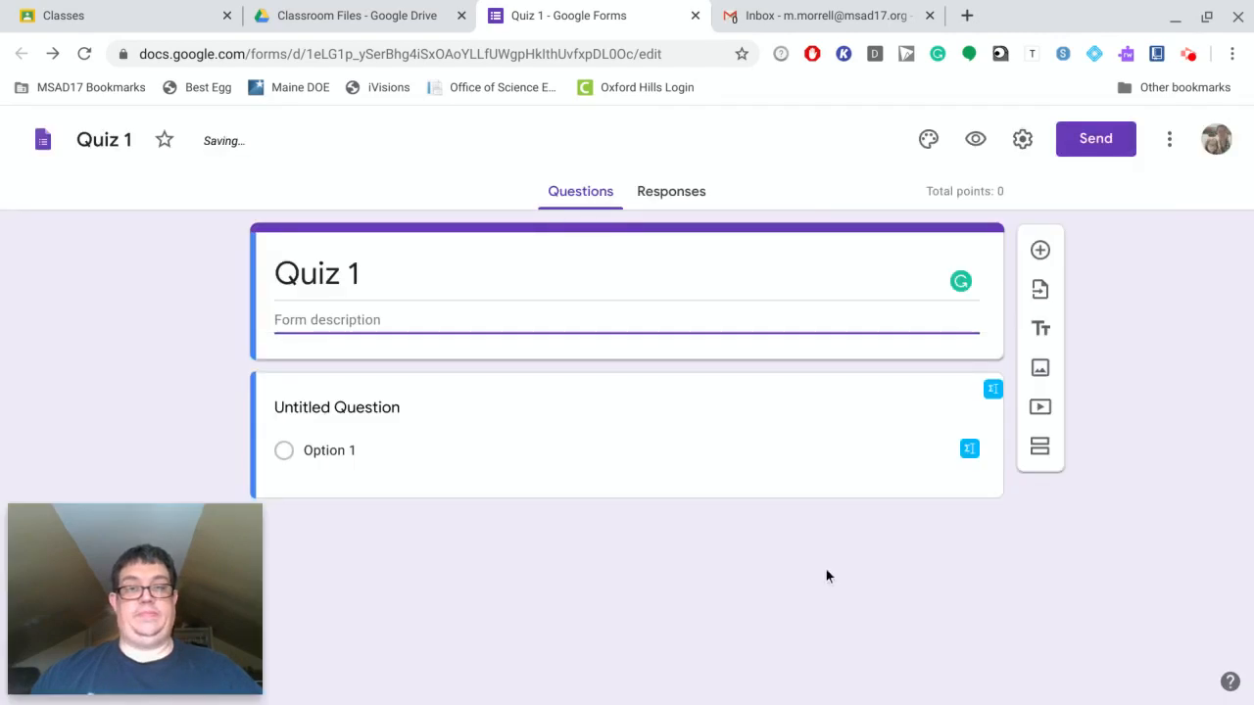
Write the first question as "What is 2+2?" with the answer options 1, 2, 3, 4 and 5
left_click(475, 401)
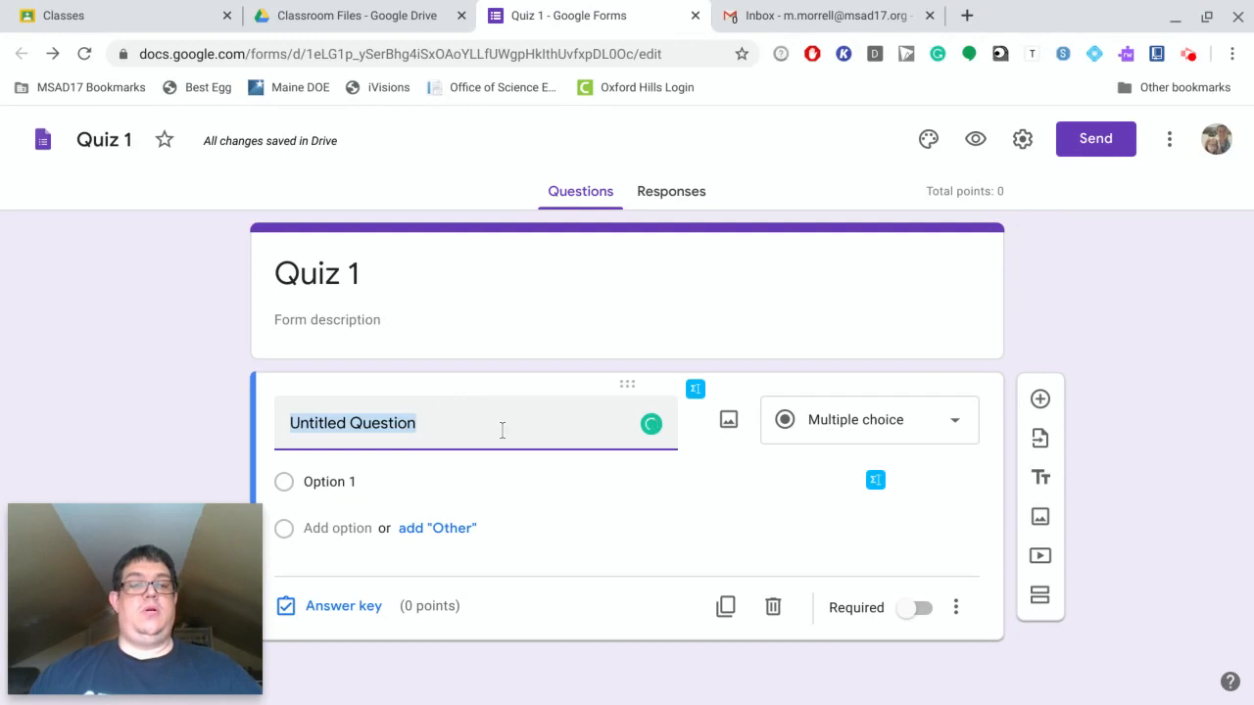
type("W")
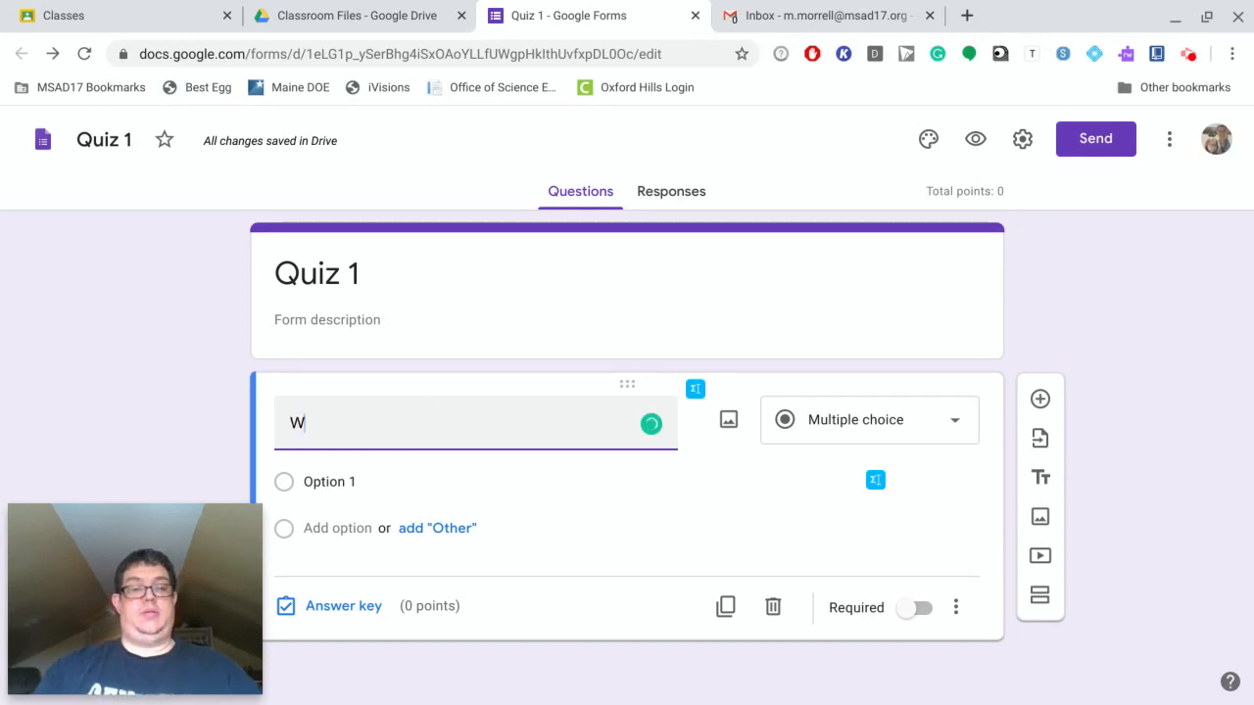
type("hat is ")
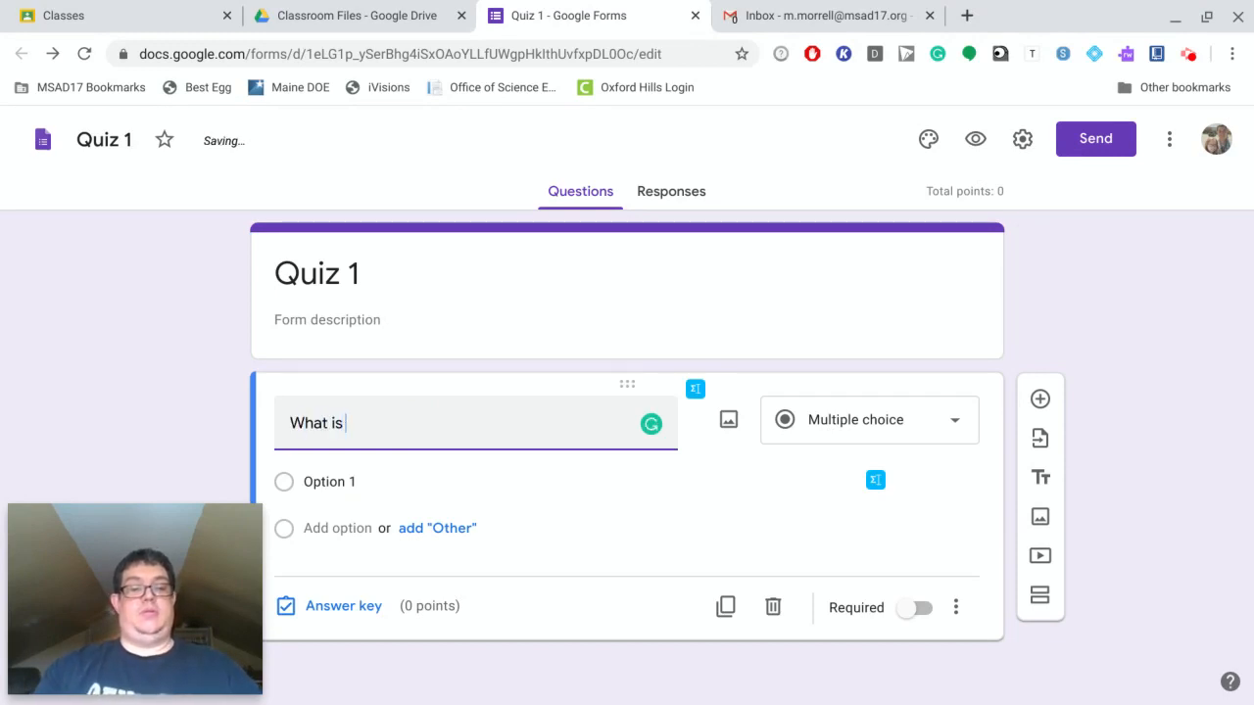
type("2+2?")
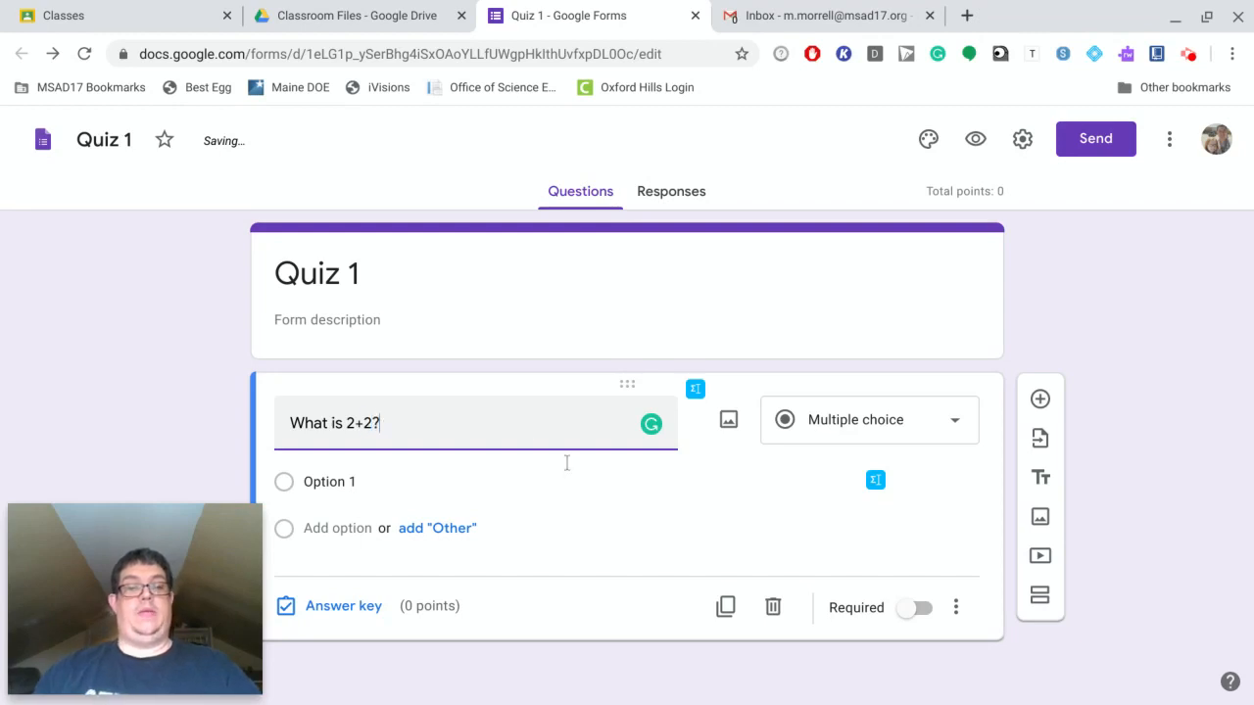
left_click(330, 476)
type("1")
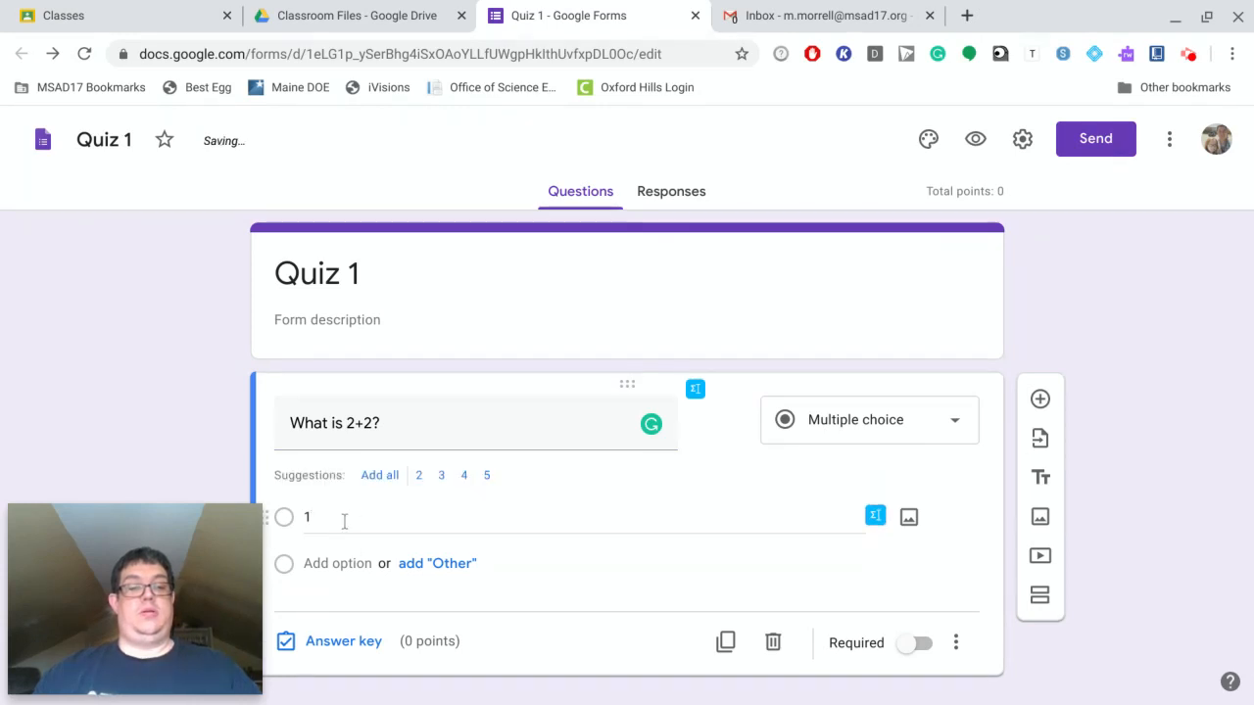
left_click(379, 475)
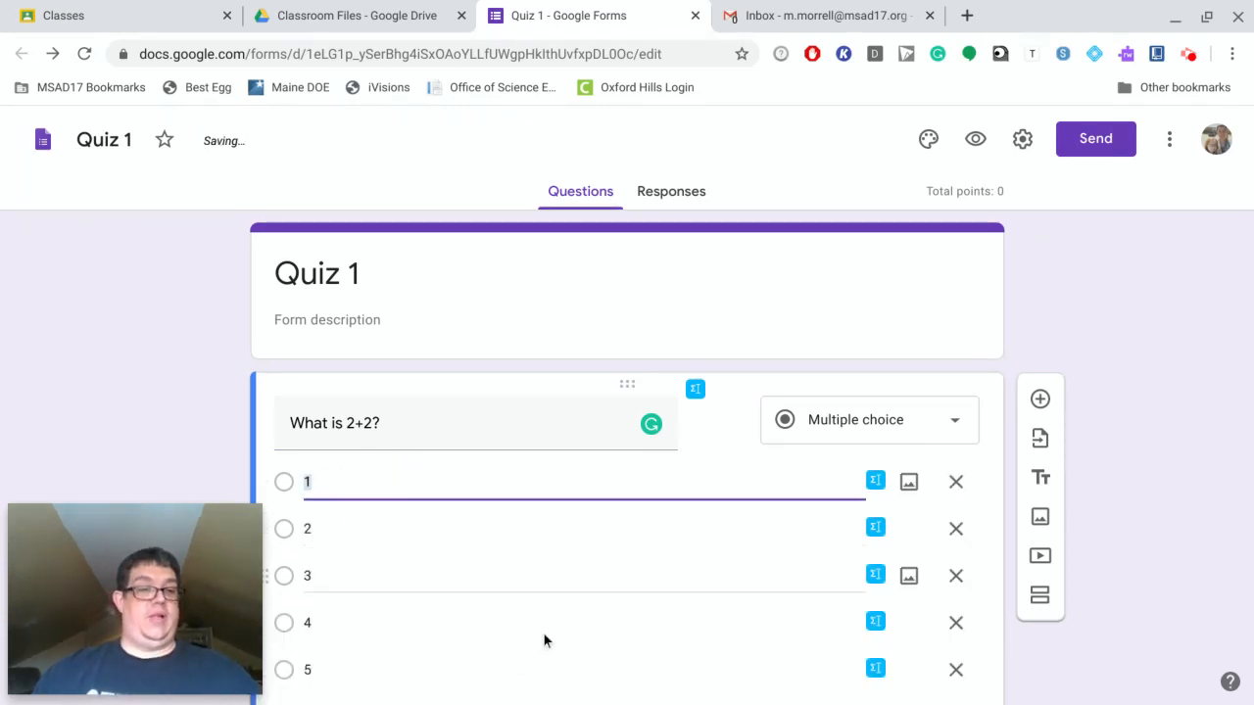
Make the 2+2 question required and set its answer key to 4, worth 3 points
scroll(630, 614, "down", 1)
scroll(630, 615, "down", 1)
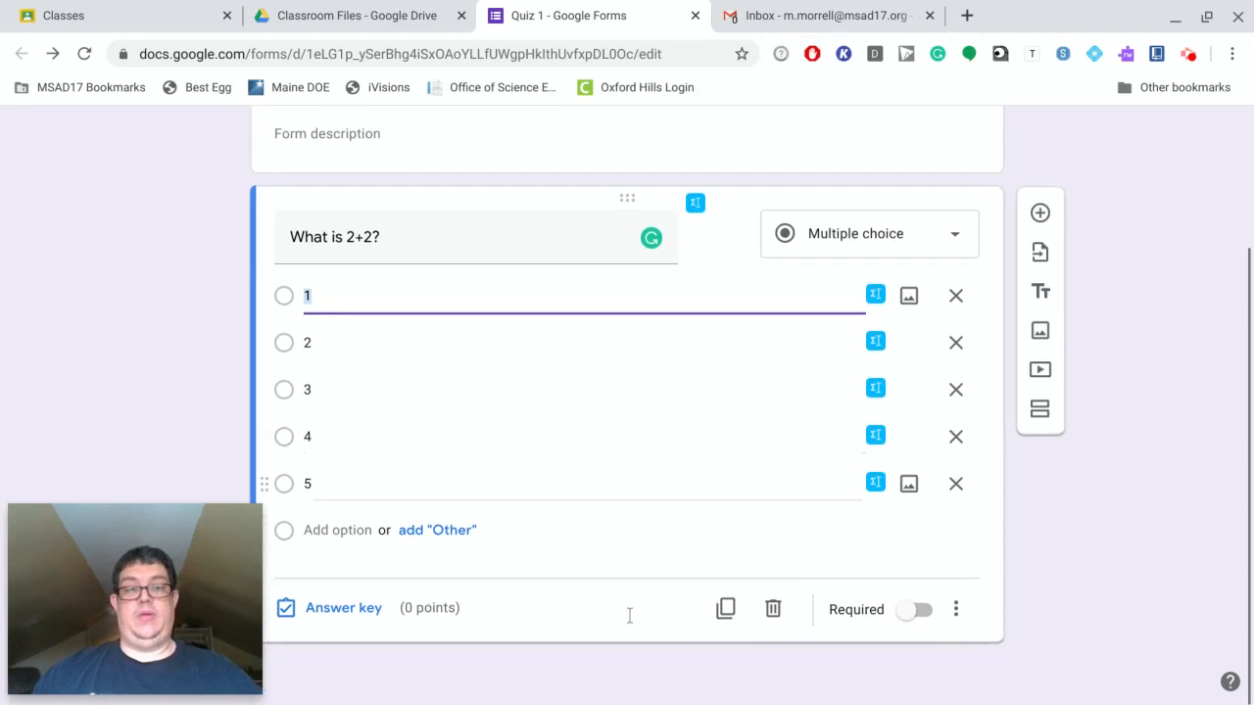
left_click(914, 609)
left_click(333, 608)
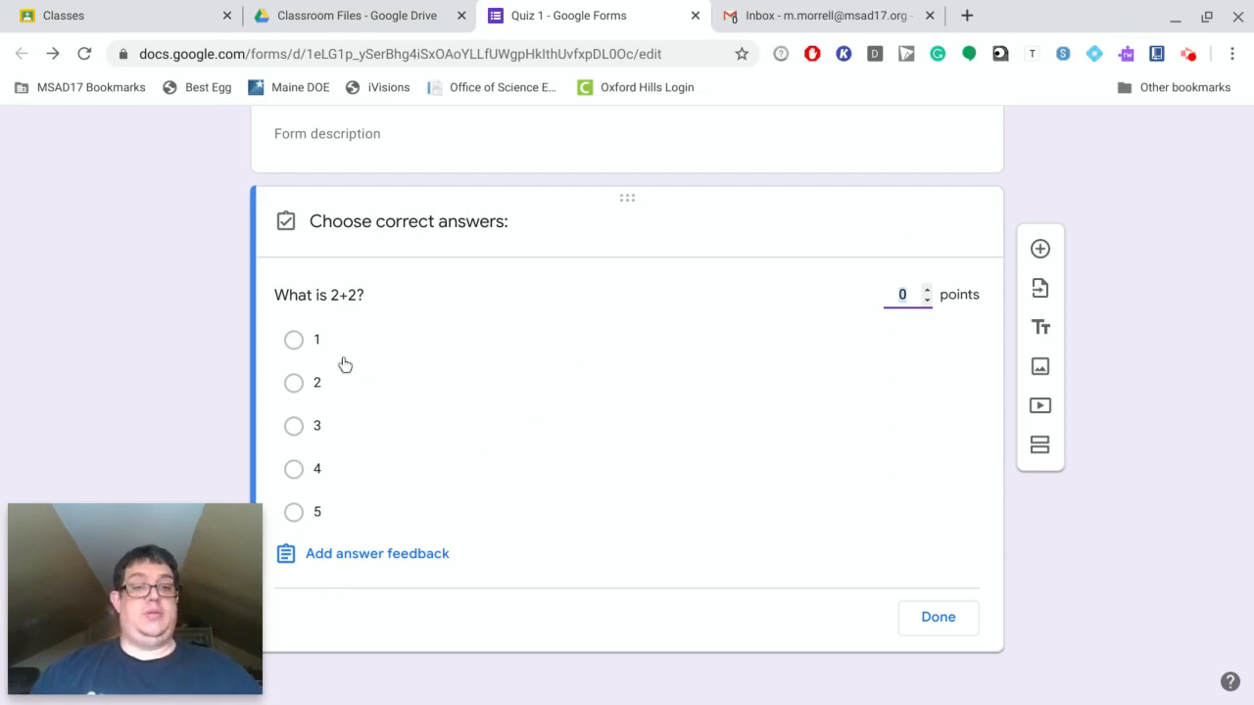
left_click(293, 470)
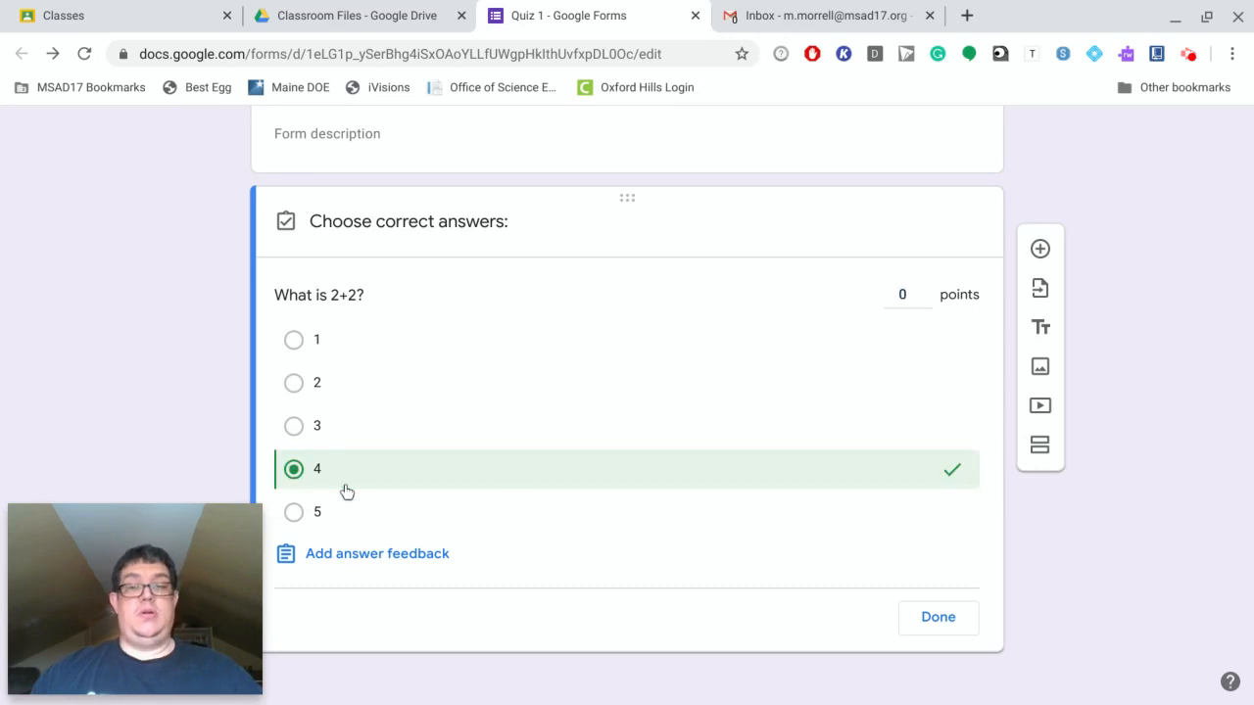
left_click(927, 290)
left_click(927, 290)
left_click(926, 290)
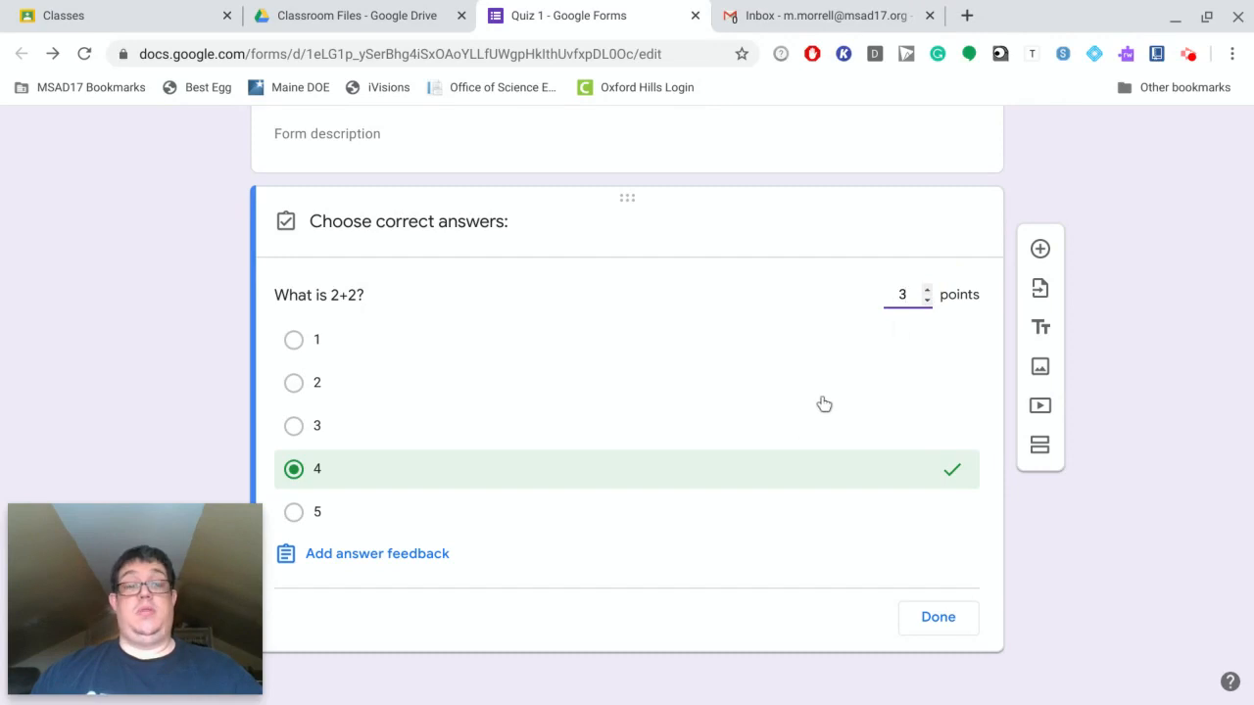
left_click(940, 619)
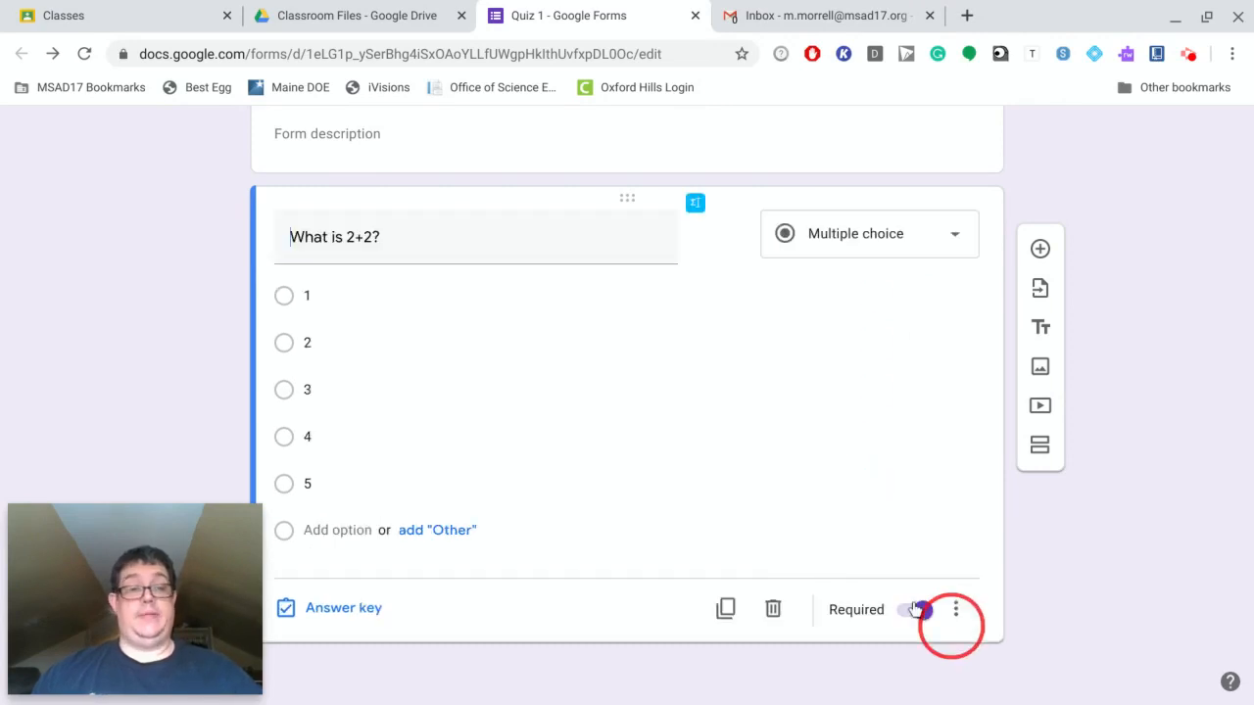
Add a second question reading "Find X 2x - 5 = 15" and set its type to Multiple choice
left_click(1040, 250)
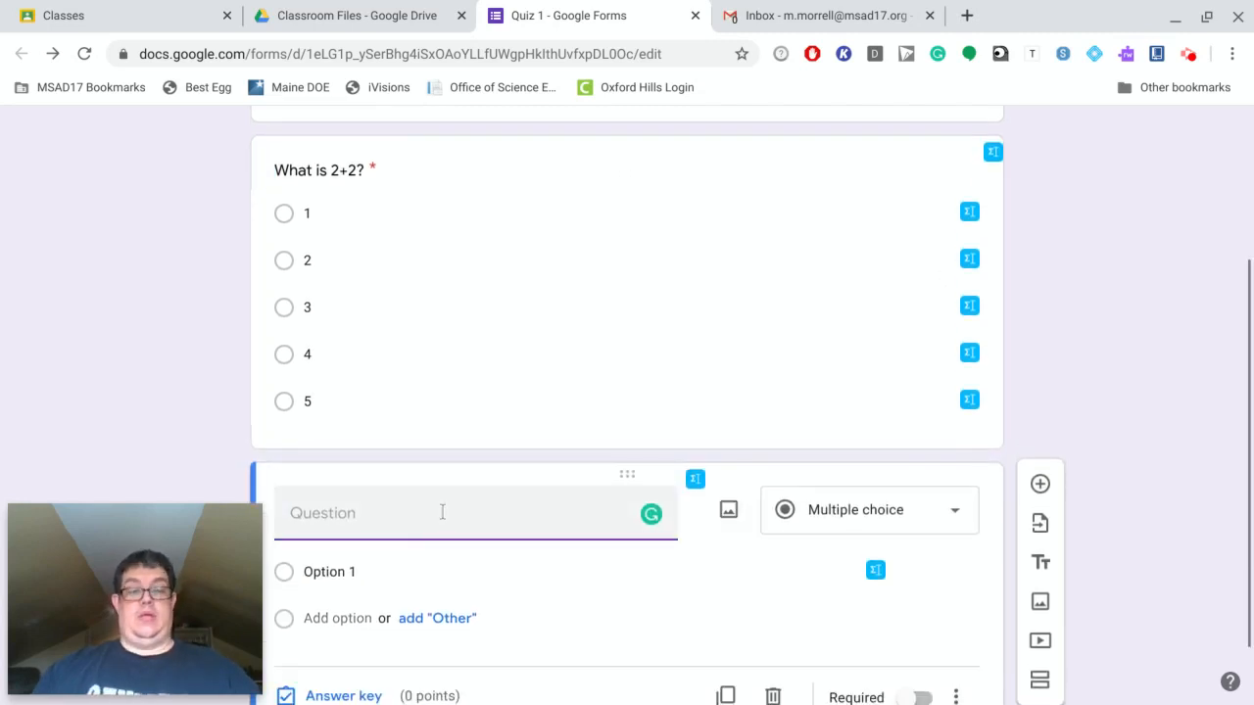
type("Find X")
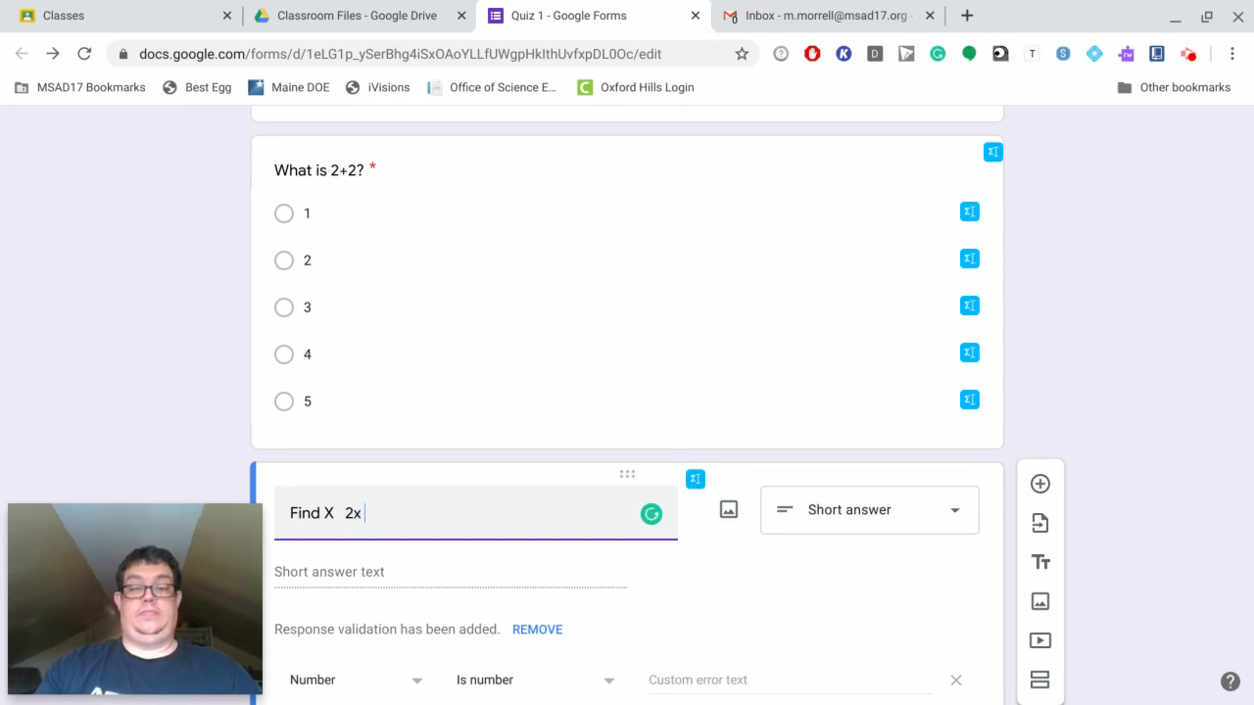
type("2x - ")
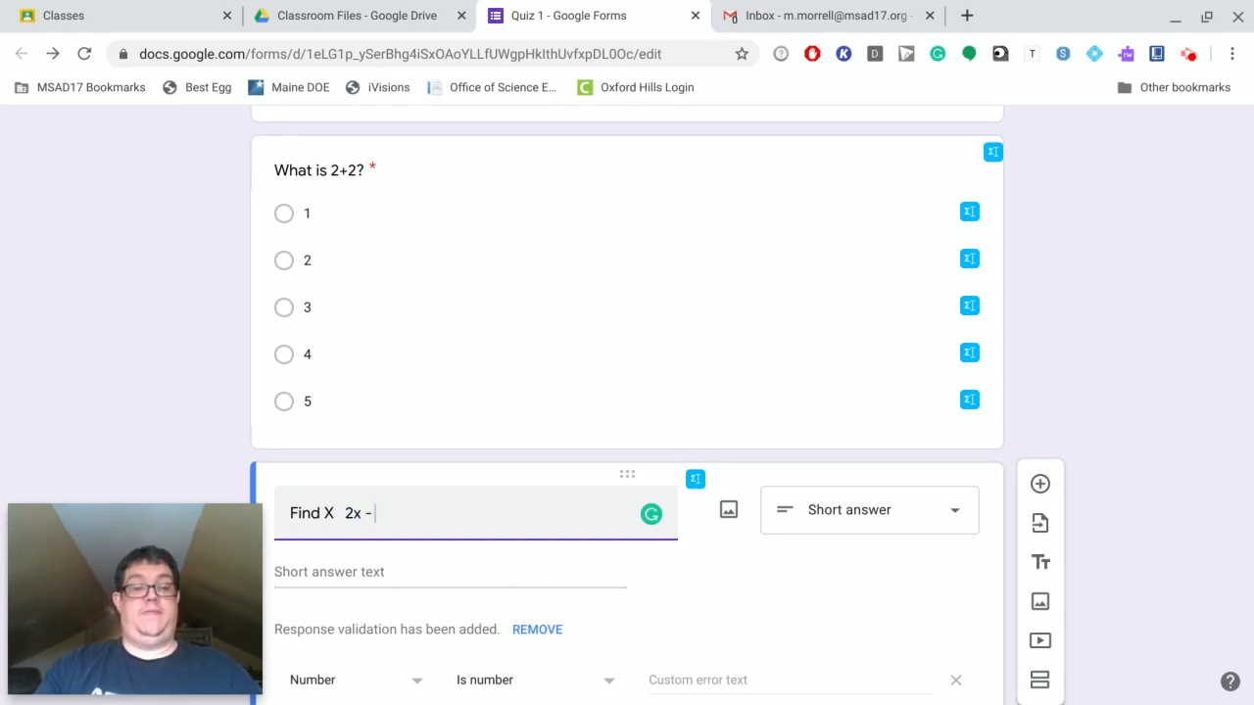
type("5")
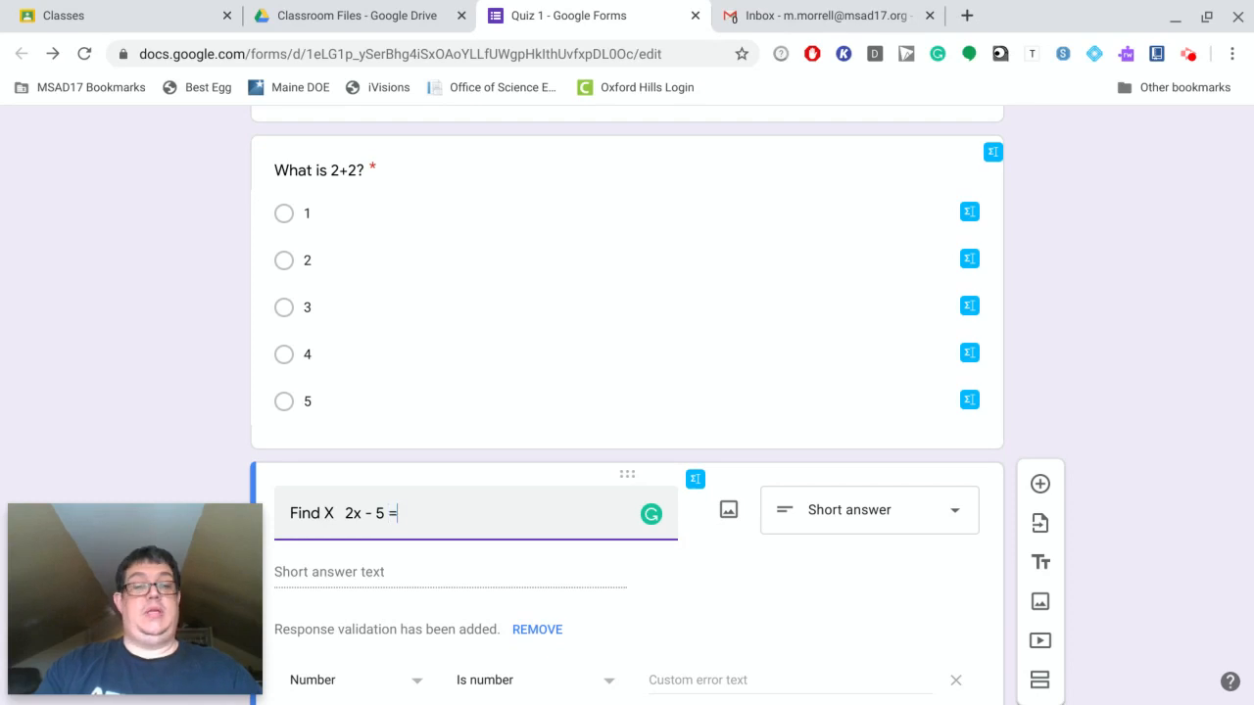
type(" = 15")
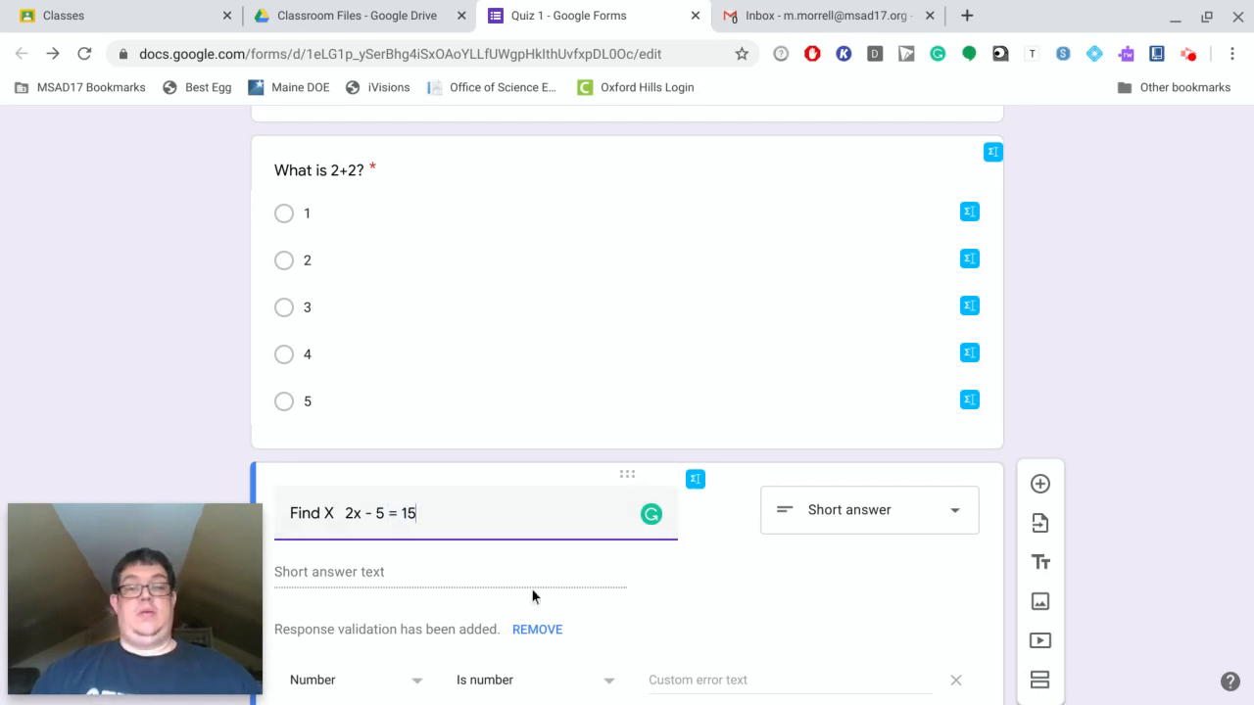
left_click(816, 510)
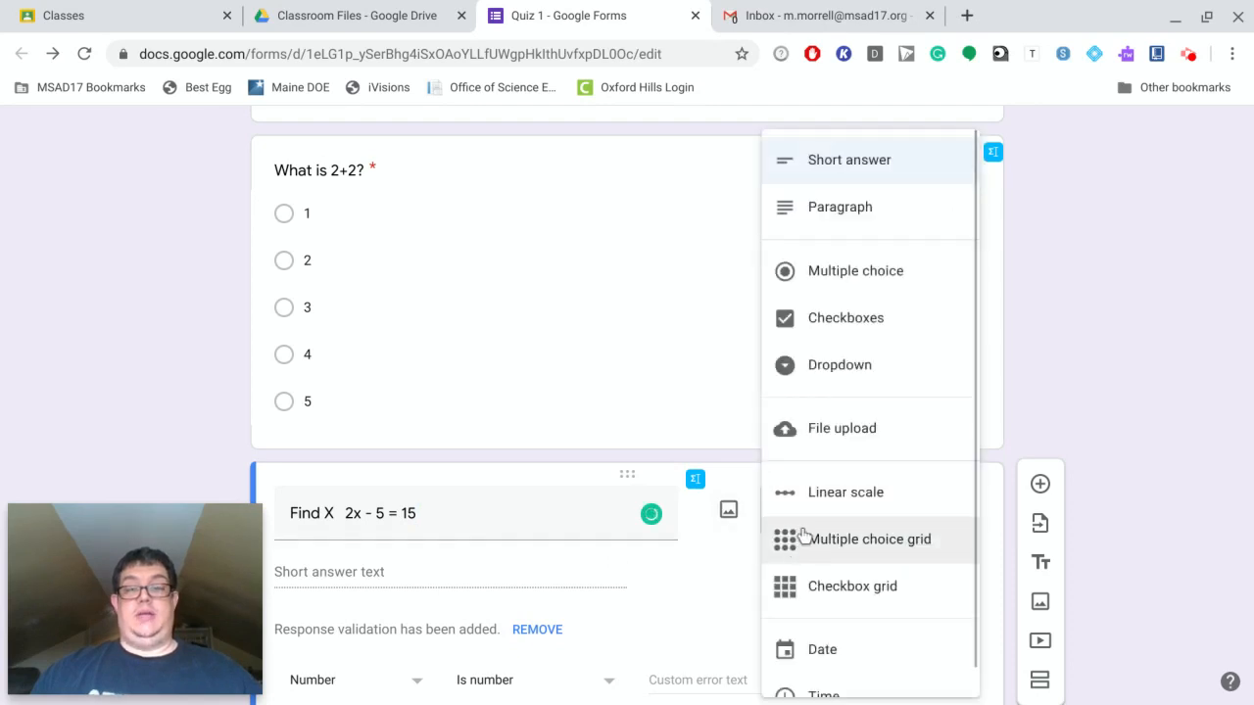
left_click(872, 285)
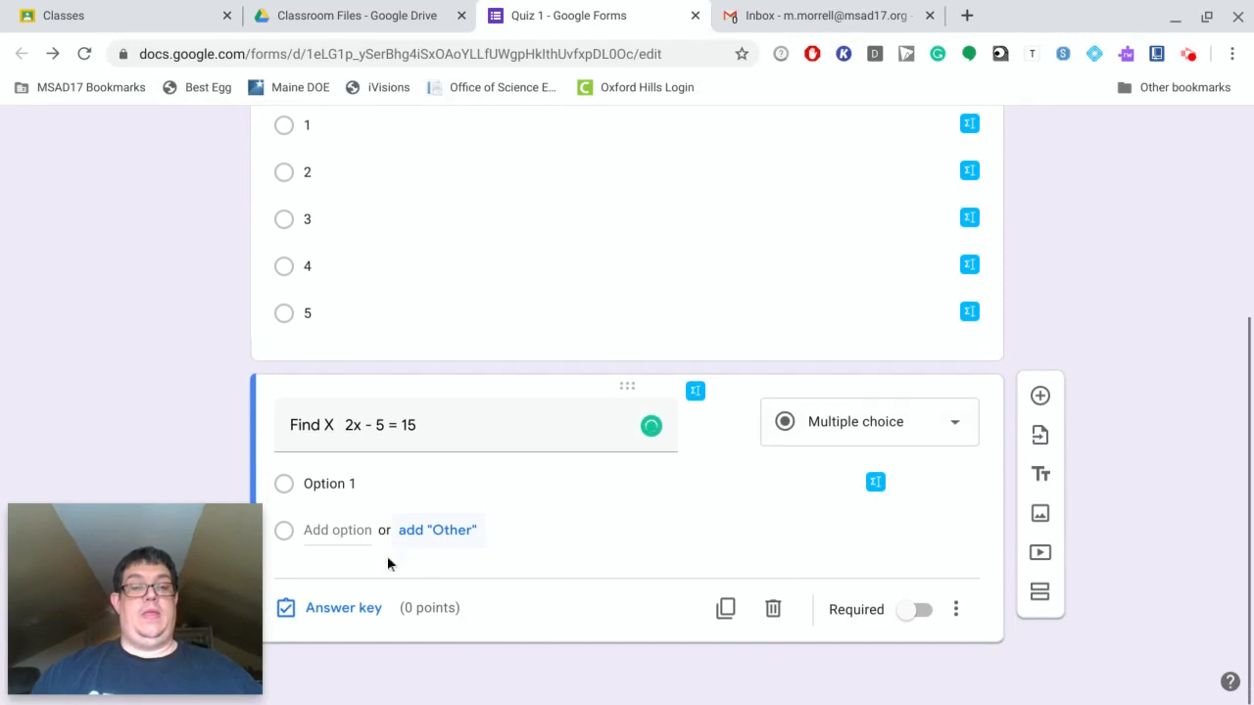
Give the Find X question the answer options 15, 10, 20 and 5
left_click(353, 487)
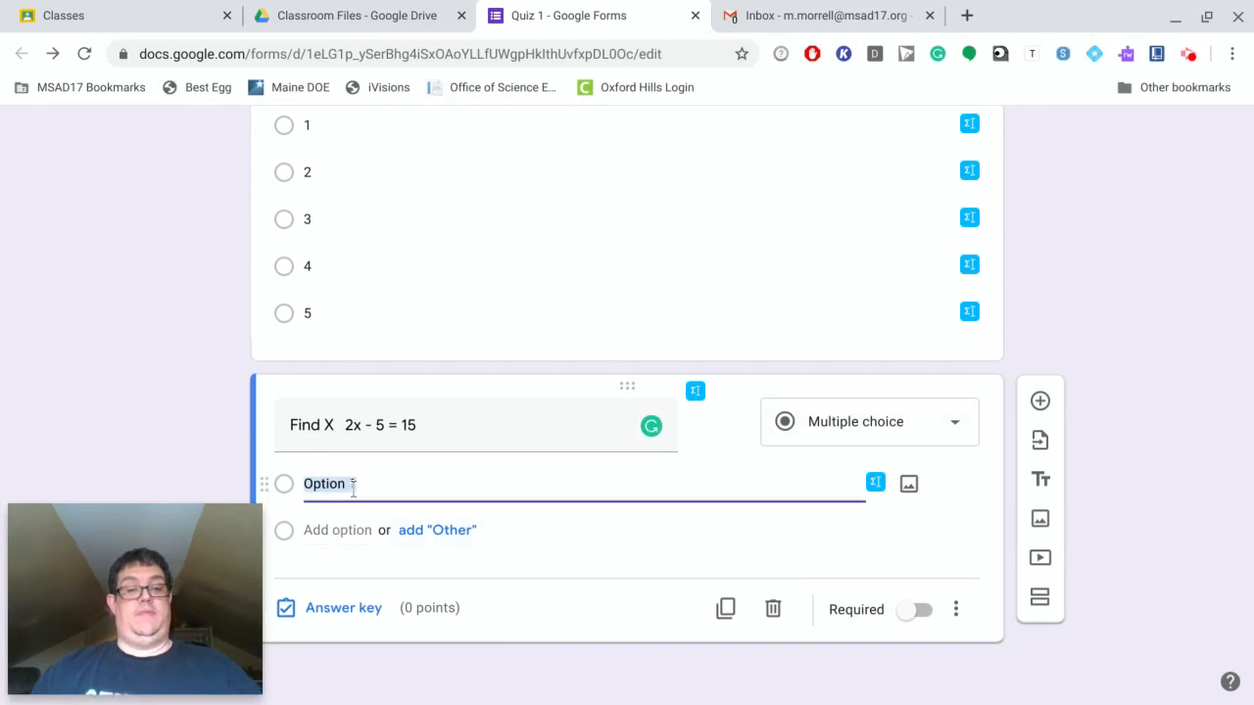
type("15")
left_click(340, 530)
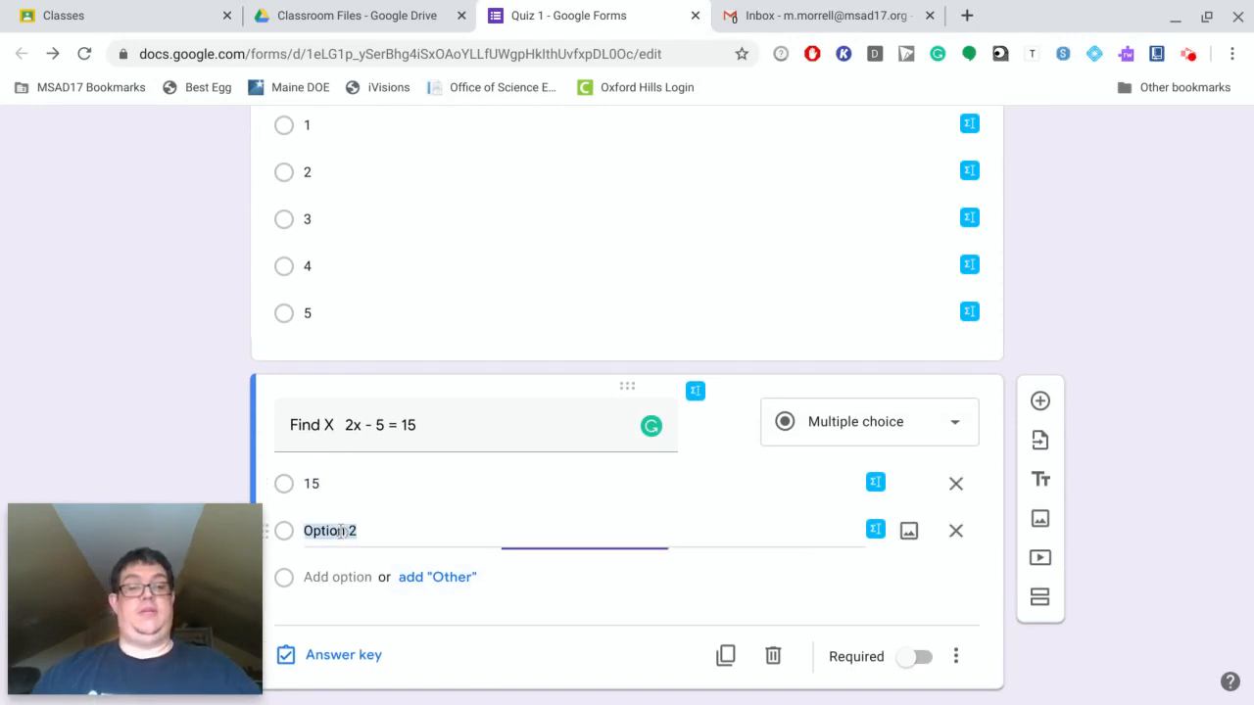
type("10")
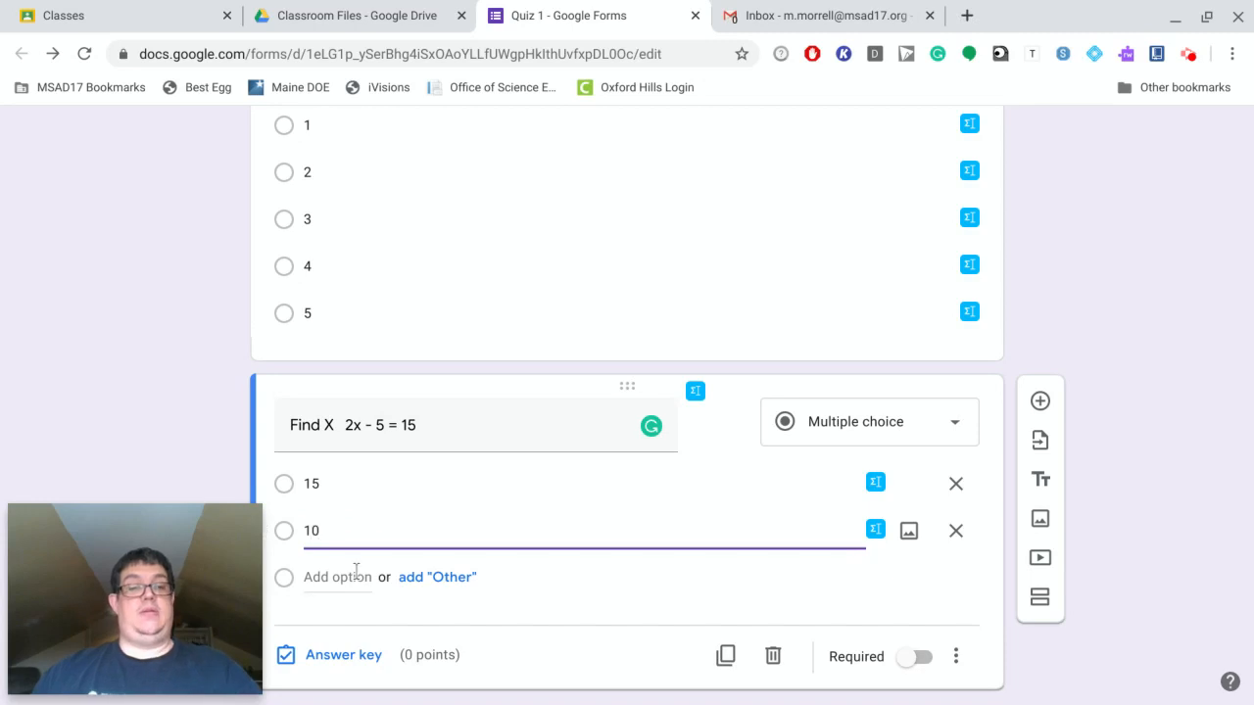
left_click(355, 574)
type("2")
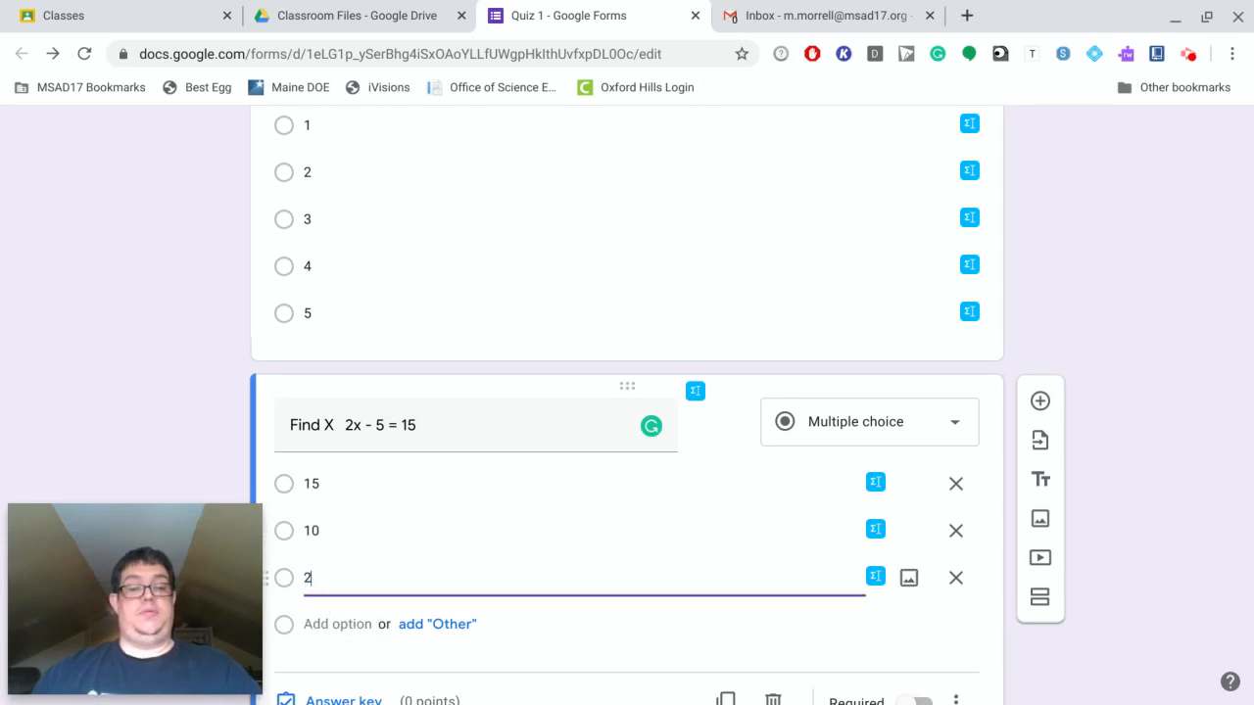
type("0")
left_click(339, 623)
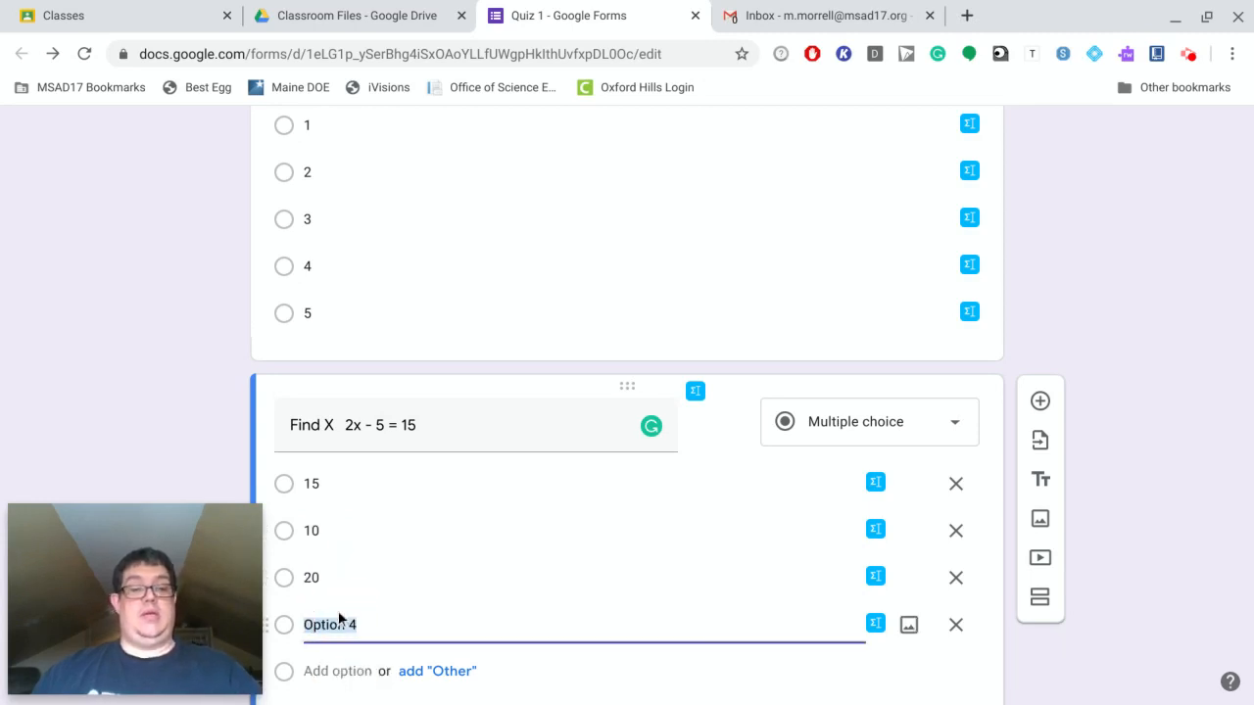
type("5")
Make the Find X question required and set its answer key to 10, worth 10 points
scroll(409, 600, "down", 2)
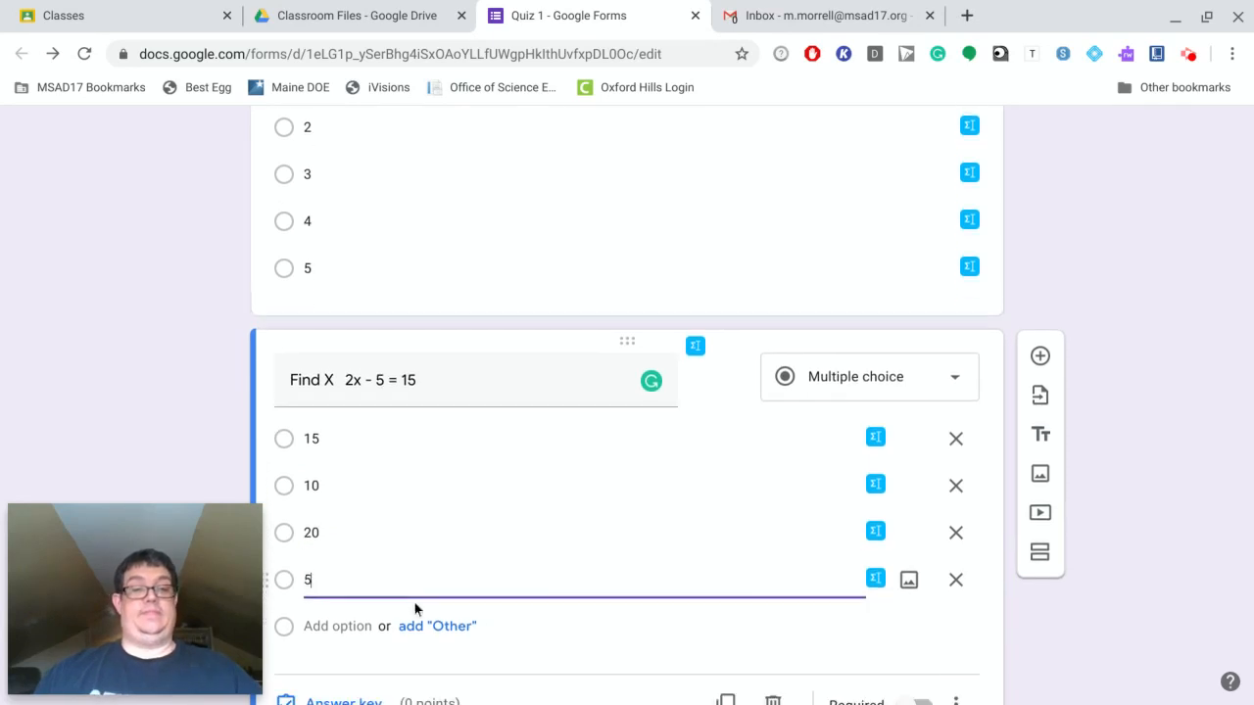
left_click(915, 660)
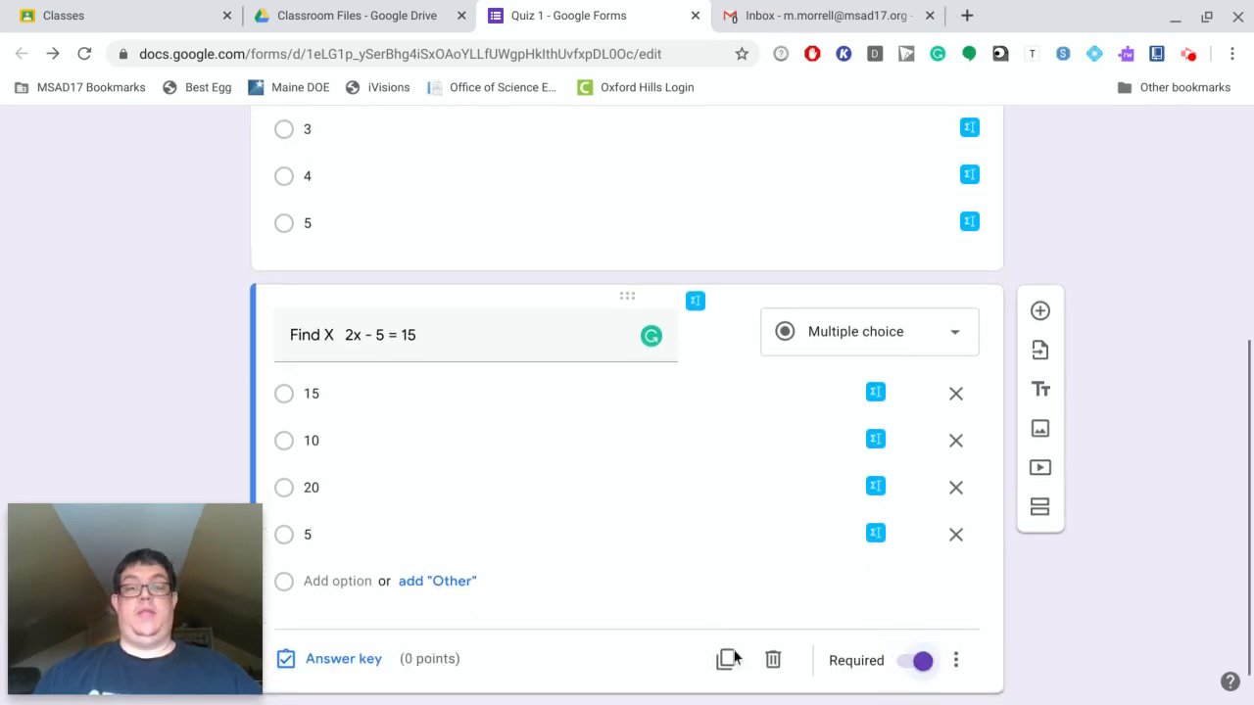
left_click(338, 660)
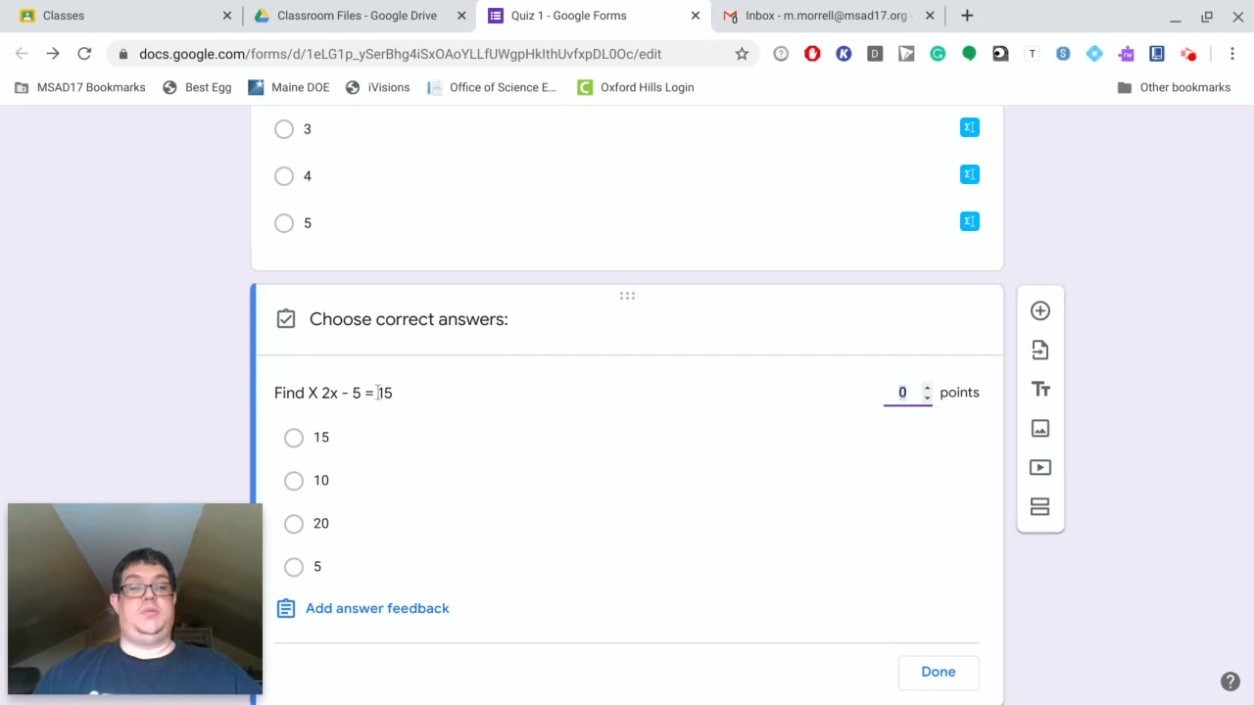
left_click(294, 481)
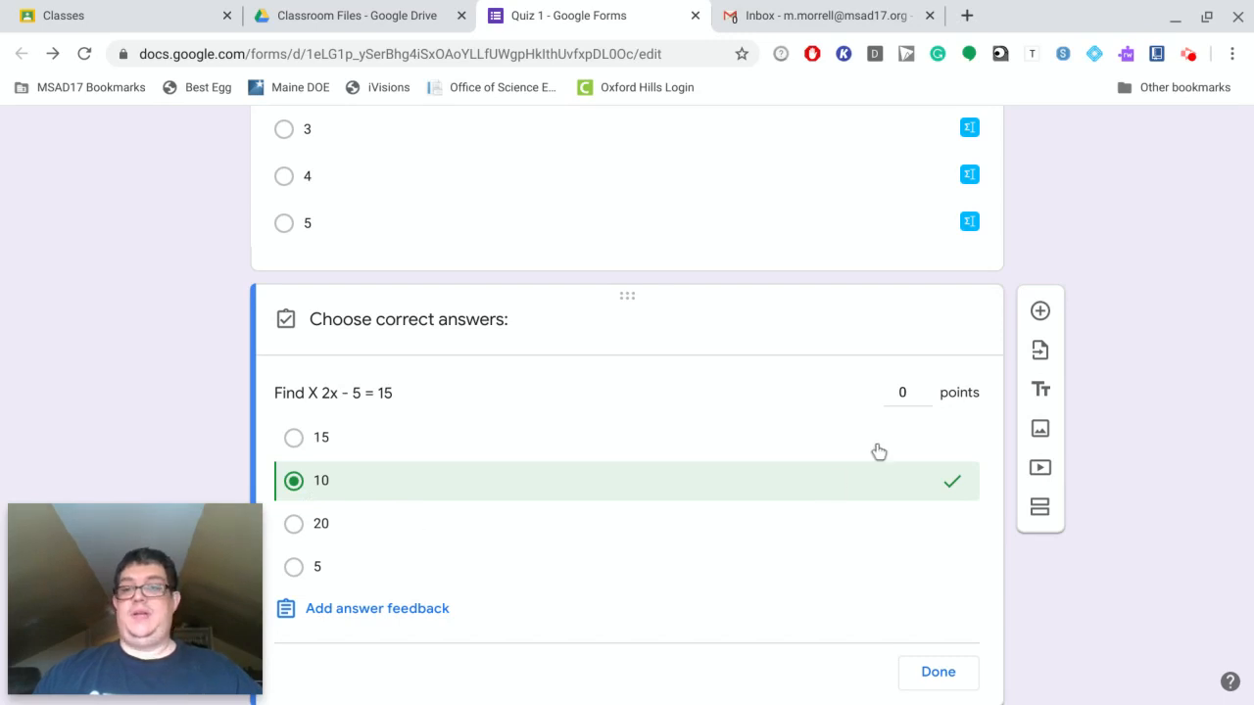
left_click(930, 395)
left_click(930, 391)
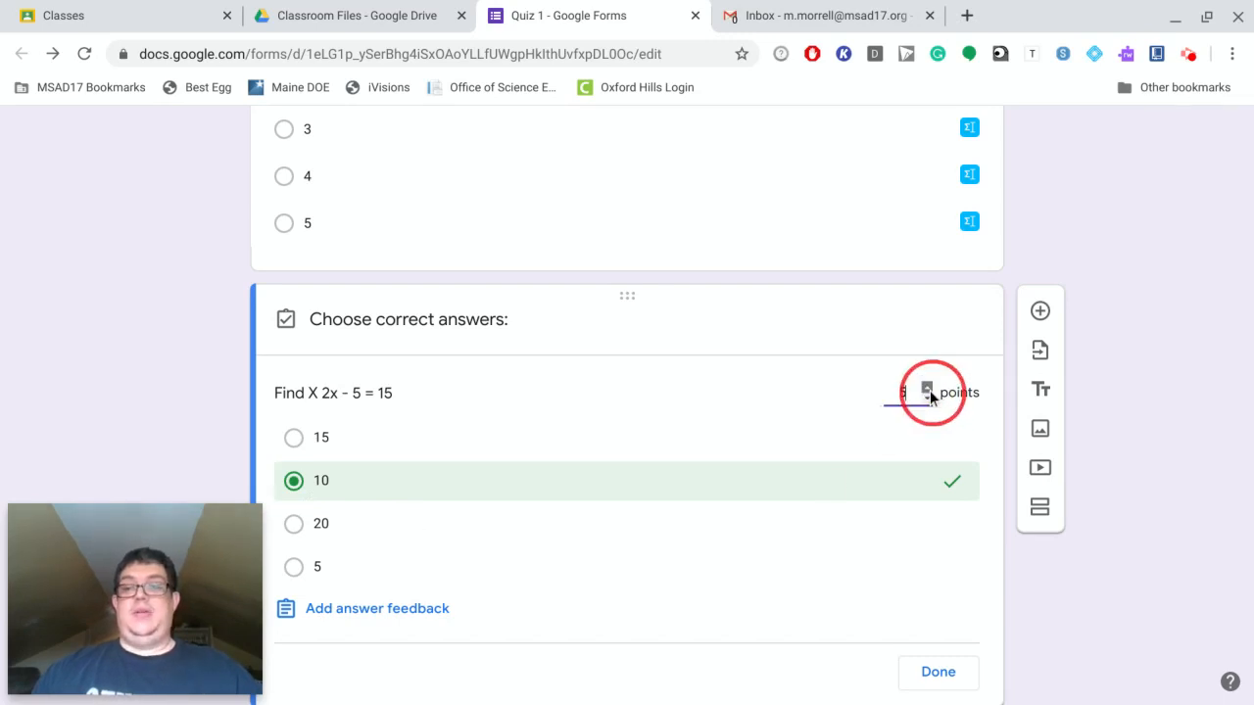
left_click(930, 391)
double_click(927, 388)
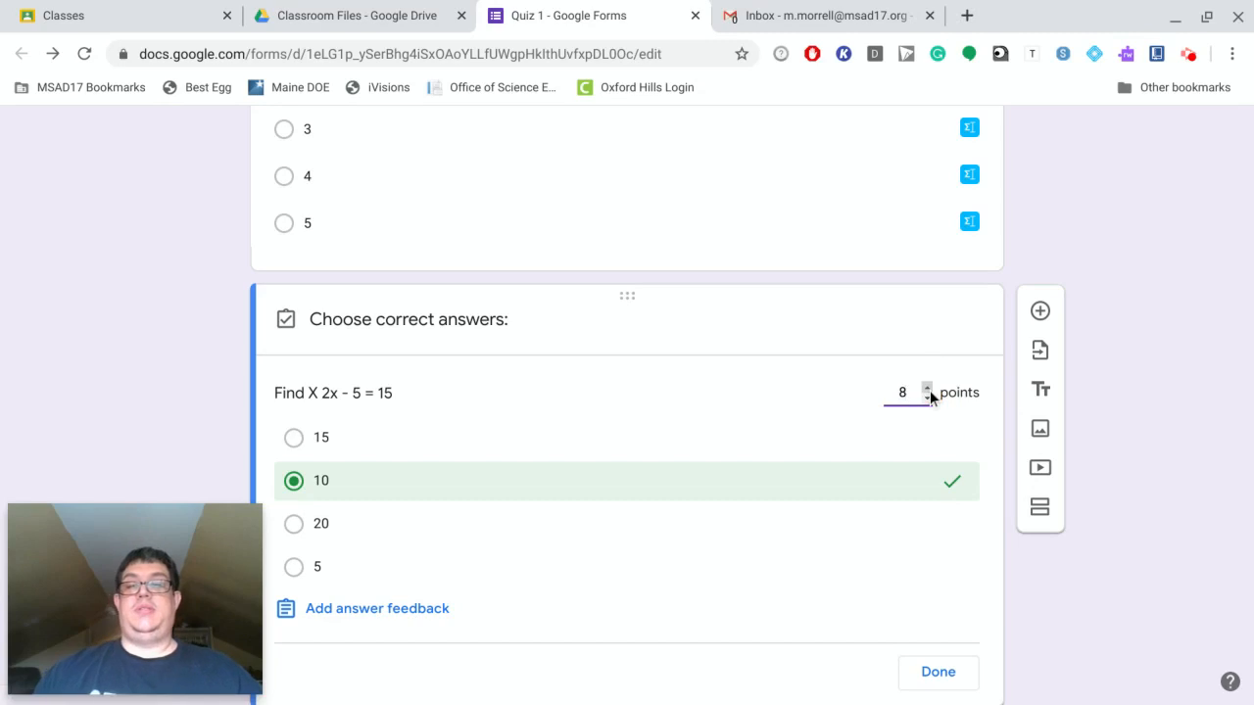
double_click(927, 388)
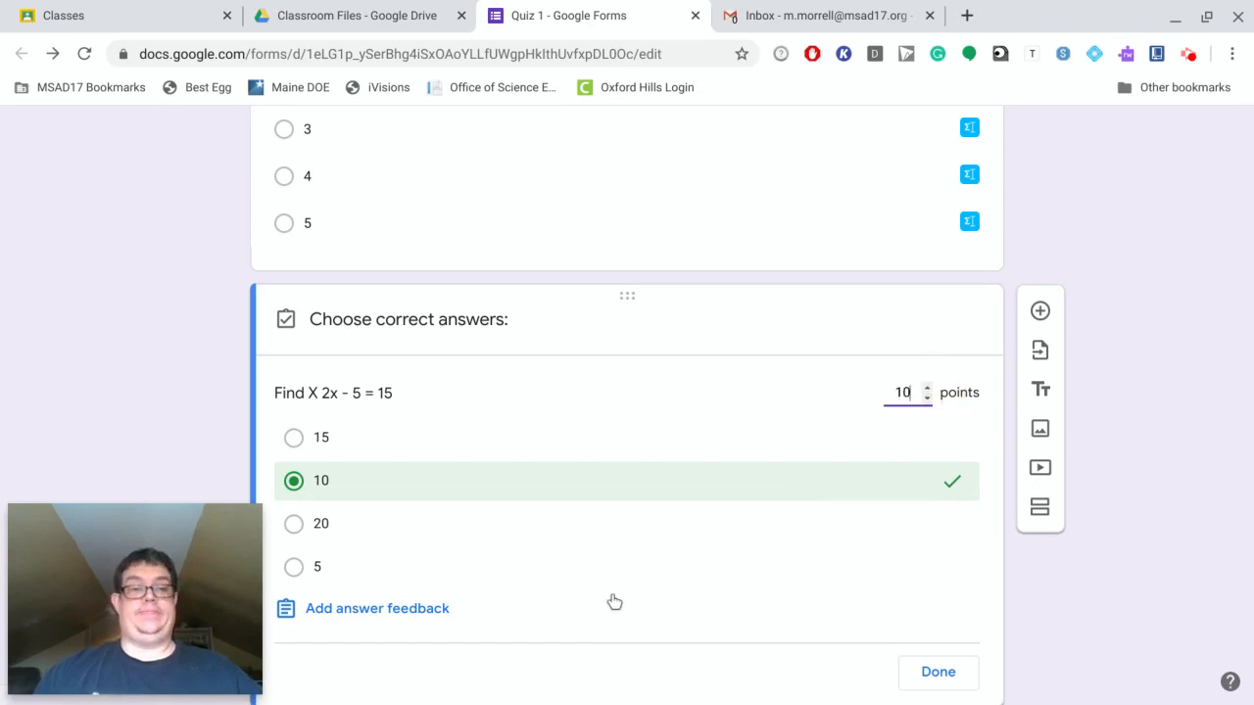
left_click(937, 673)
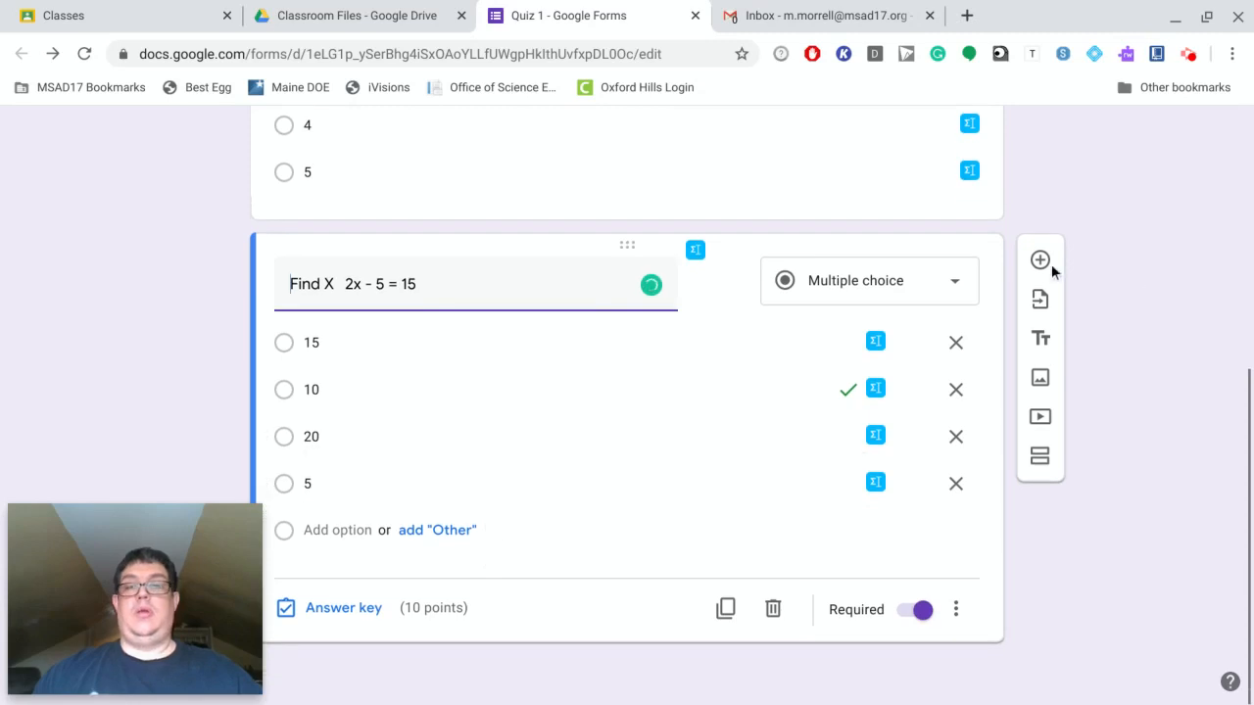
Add a third multiple-choice question reading "What is the third planet from the sun?"
left_click(1040, 261)
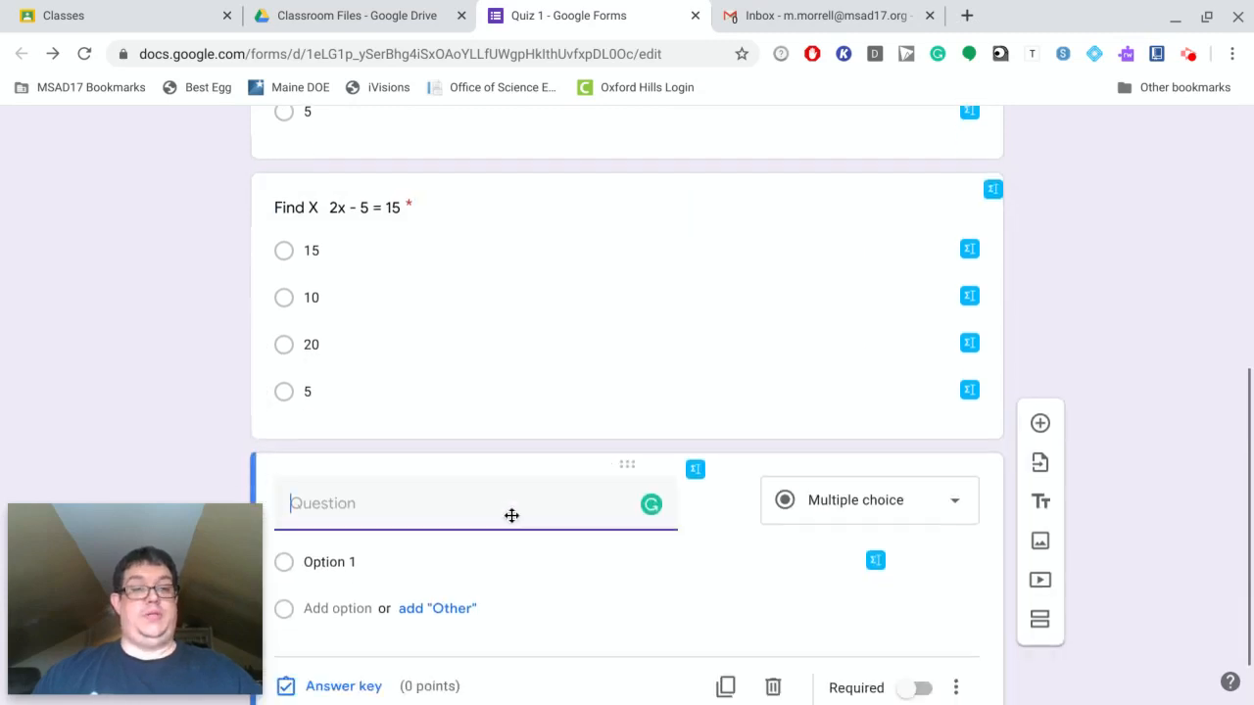
scroll(511, 515, "up", 3)
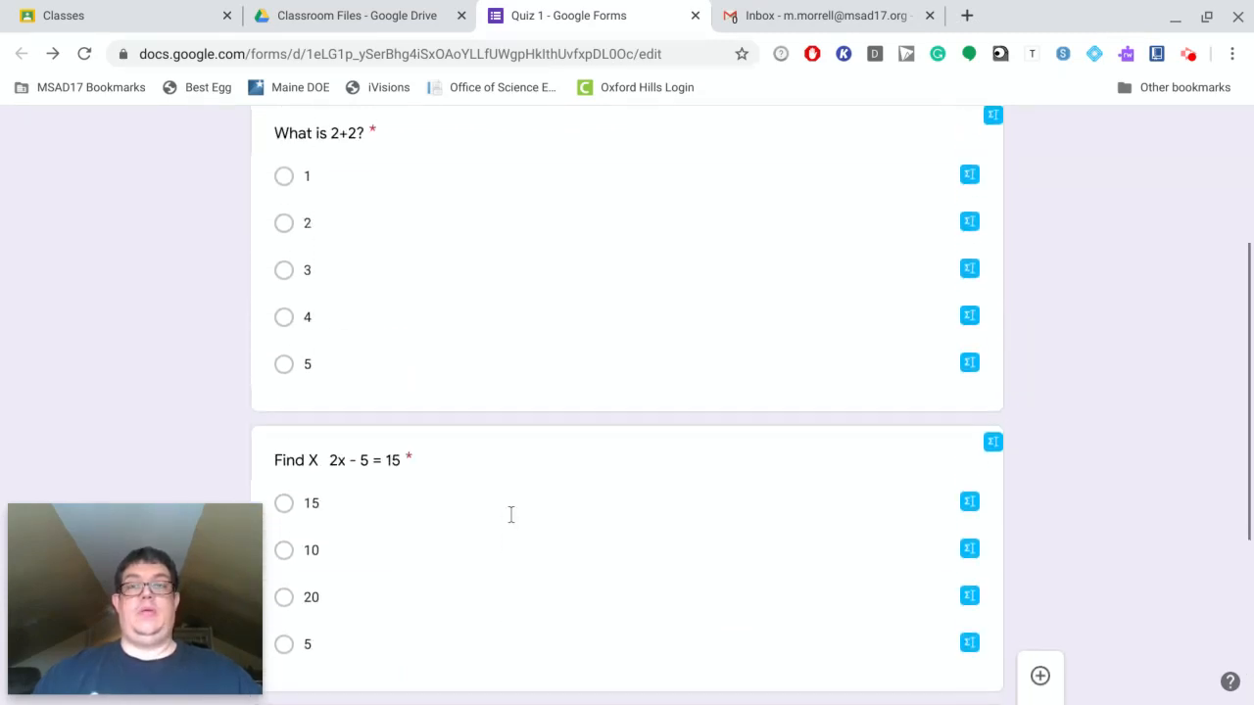
scroll(510, 513, "down", 4)
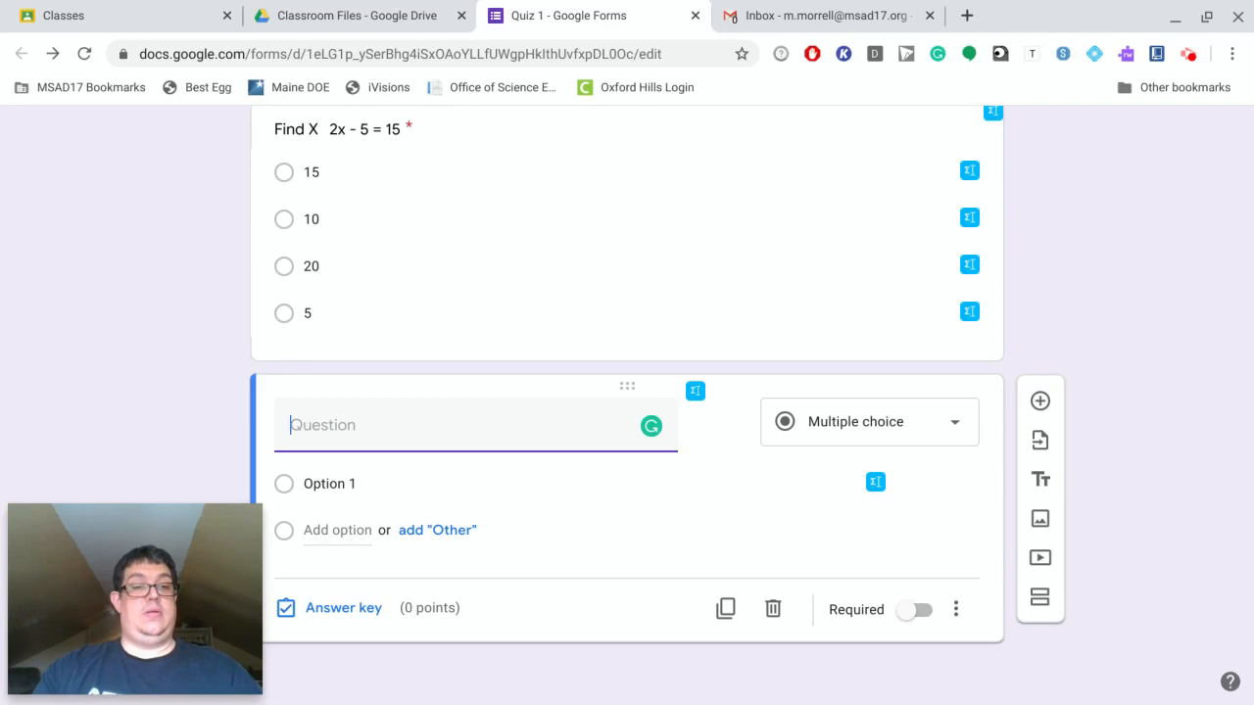
type("W")
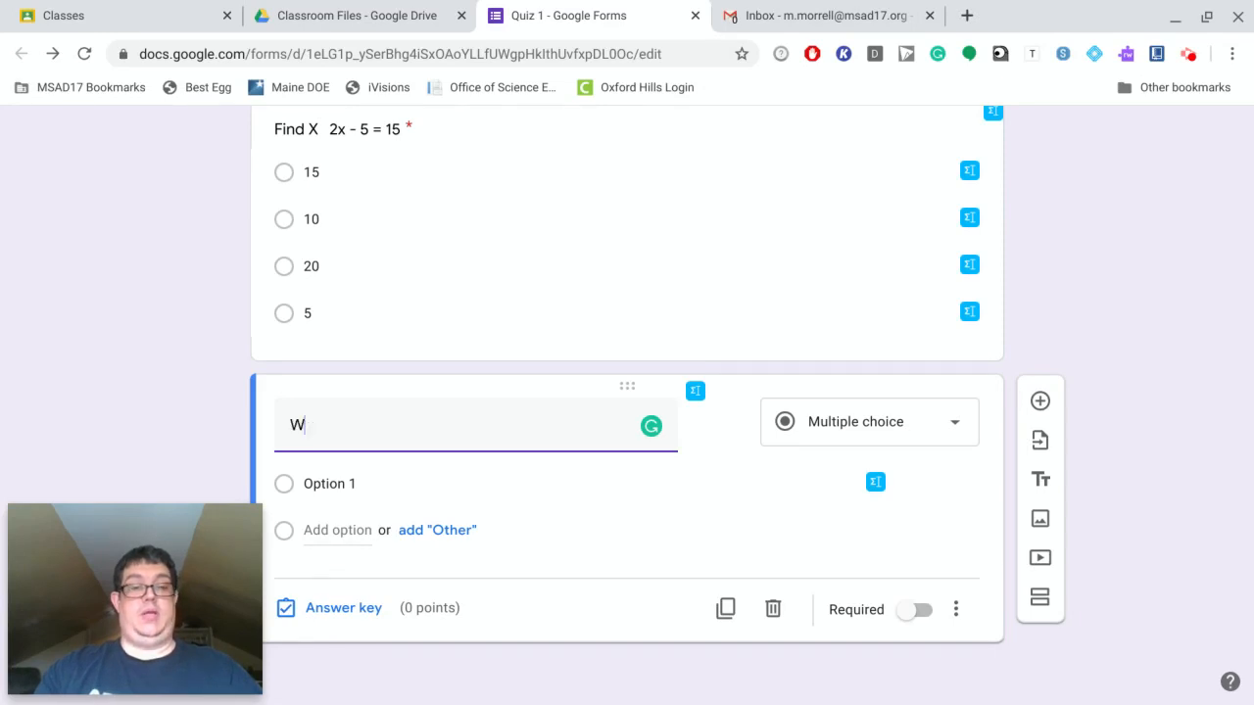
type("hat is the ")
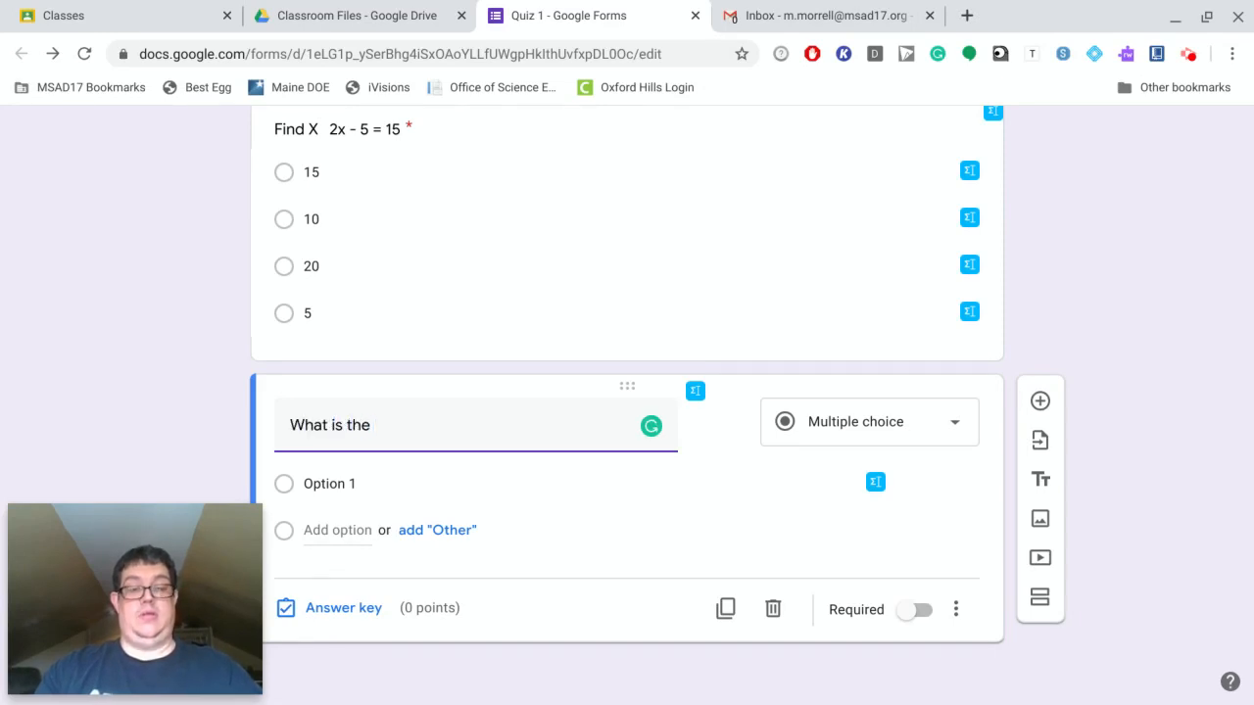
type("third p")
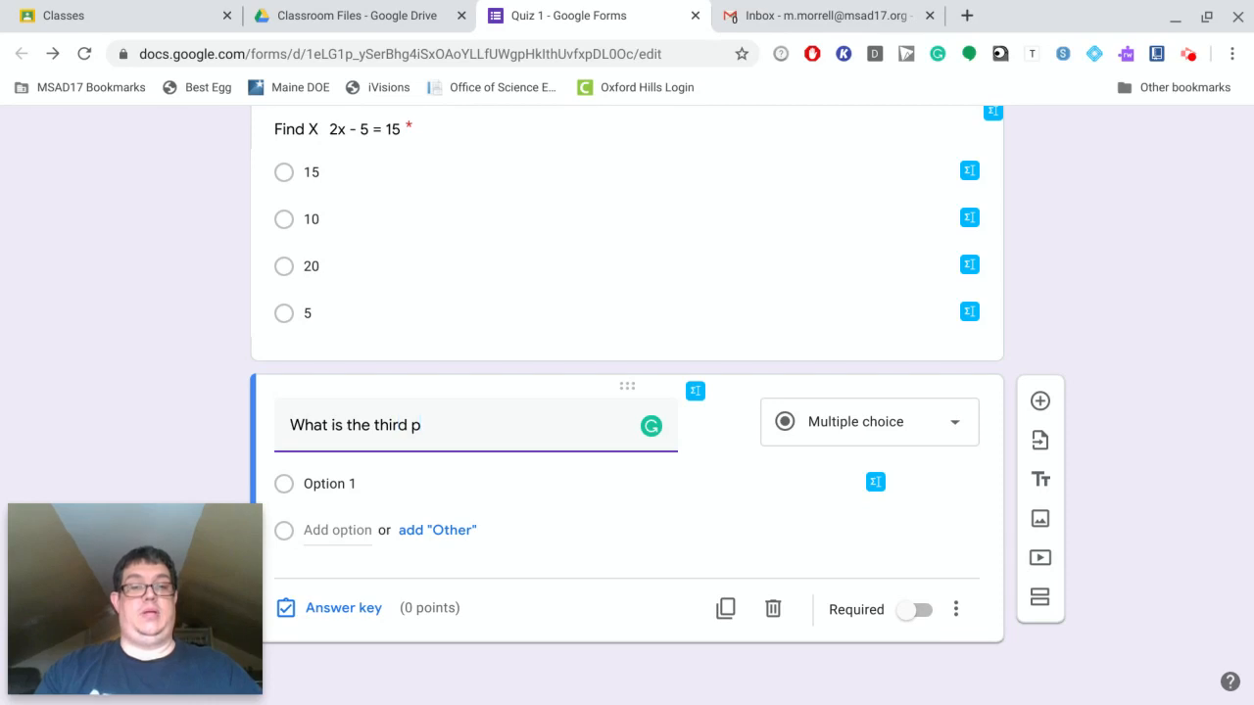
type("lanet gf")
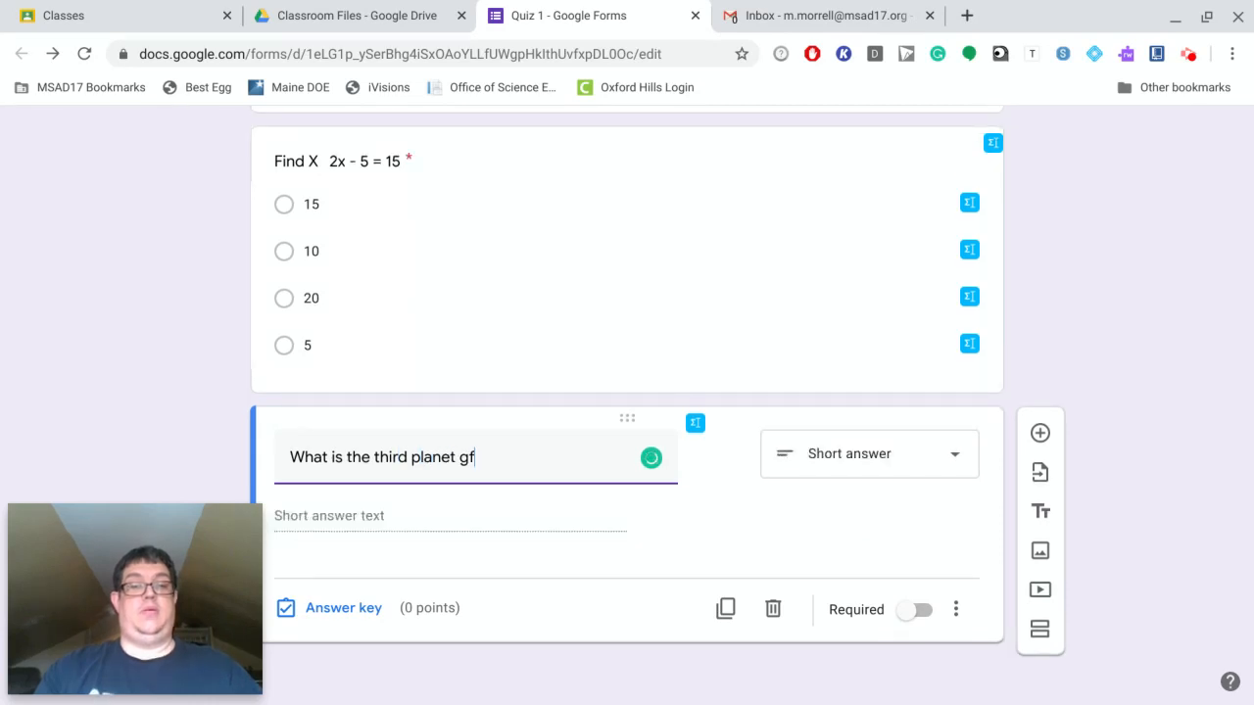
key("BackSpace")
key("BackSpace")
type("from the sun?")
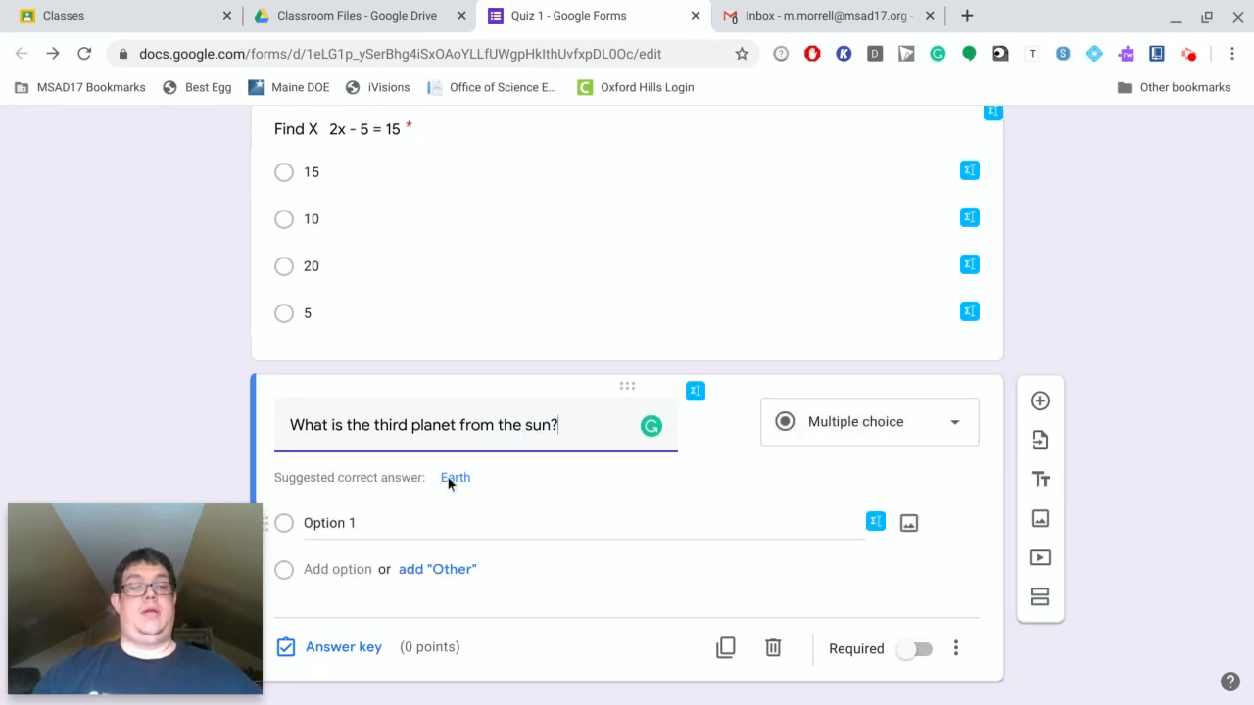
Accept the suggested correct answer Earth for the planet question and add the options Mars, Jupiter and Venus
left_click(463, 480)
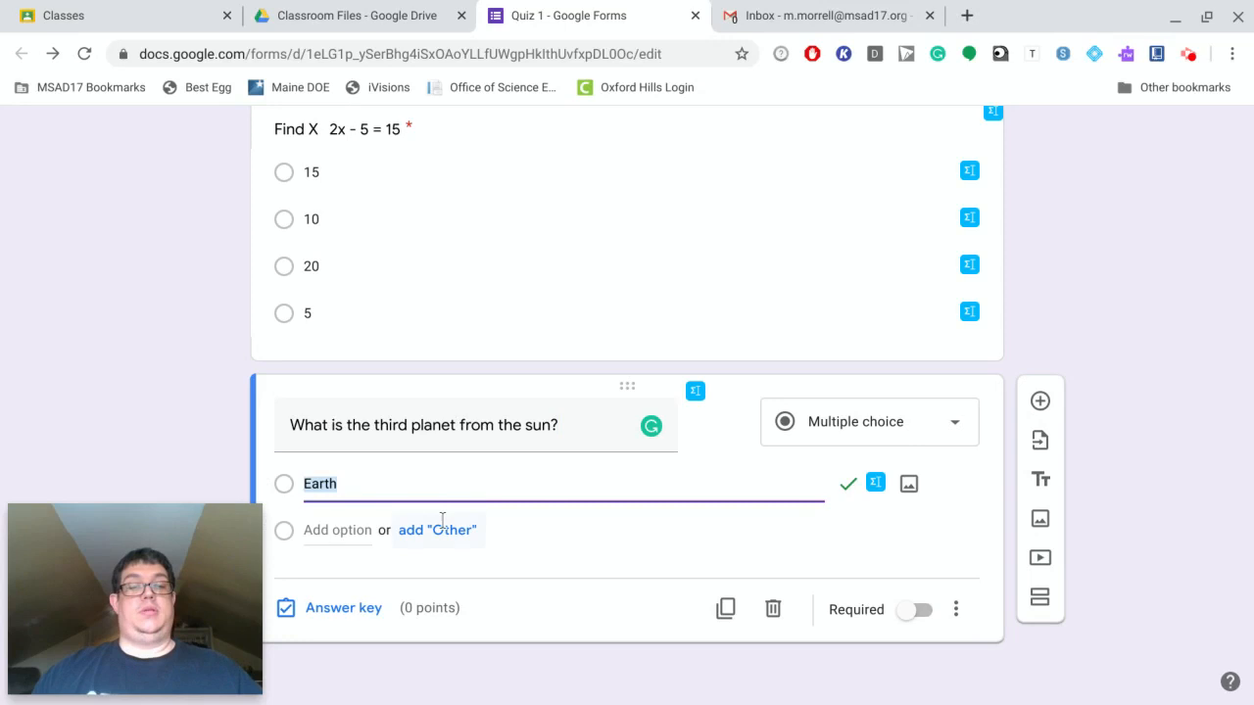
left_click(333, 541)
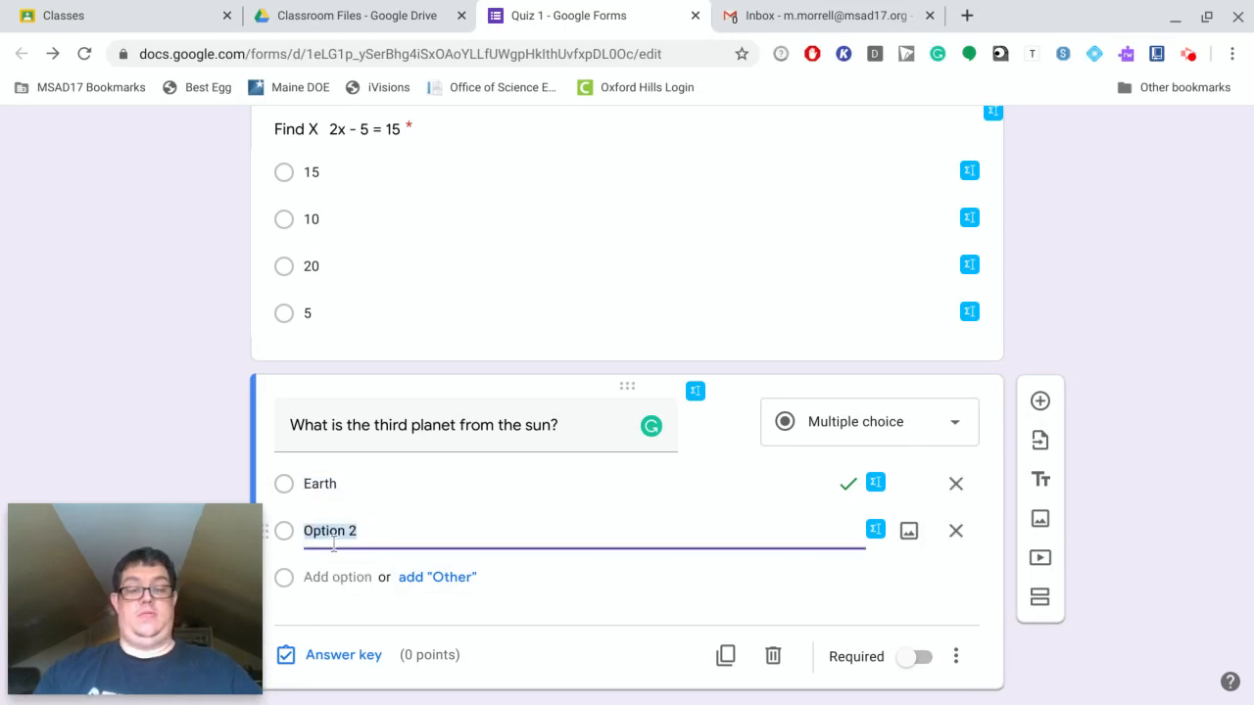
type("Mars")
key("Tab")
key("Tab")
key("Tab")
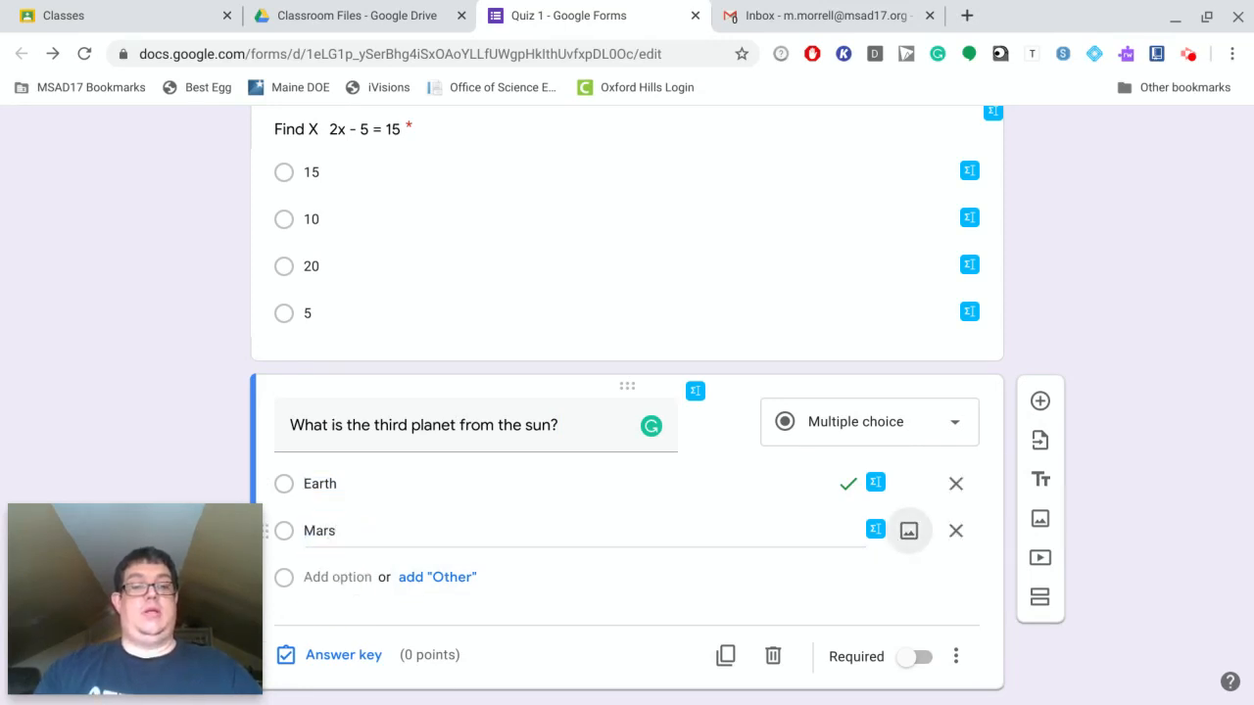
key("Tab")
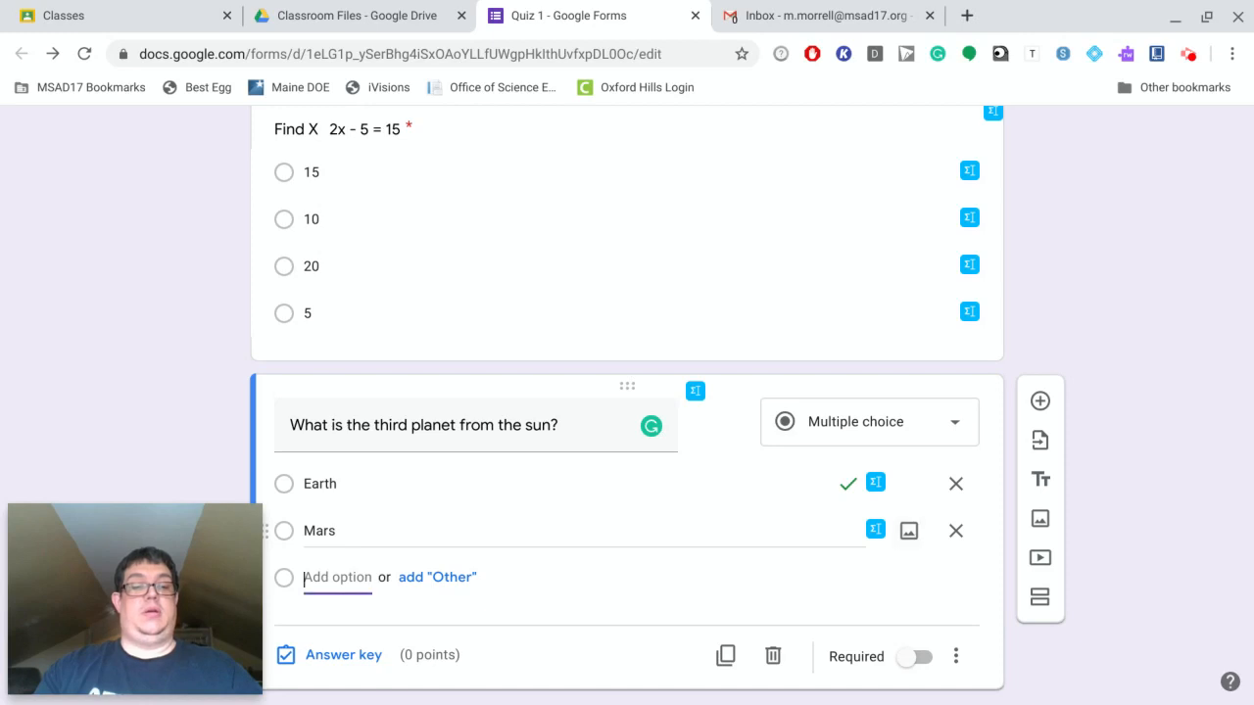
type("Jupiter")
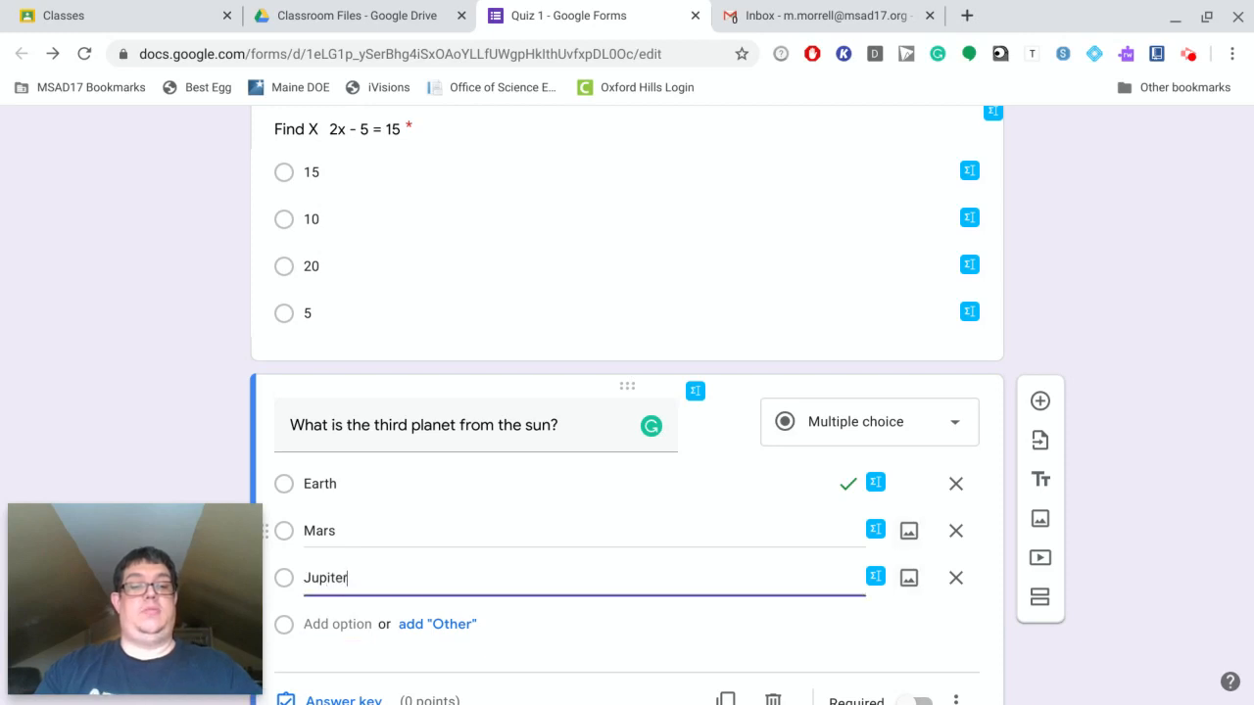
key("Tab")
key("Tab")
key("Tab")
key("Tab")
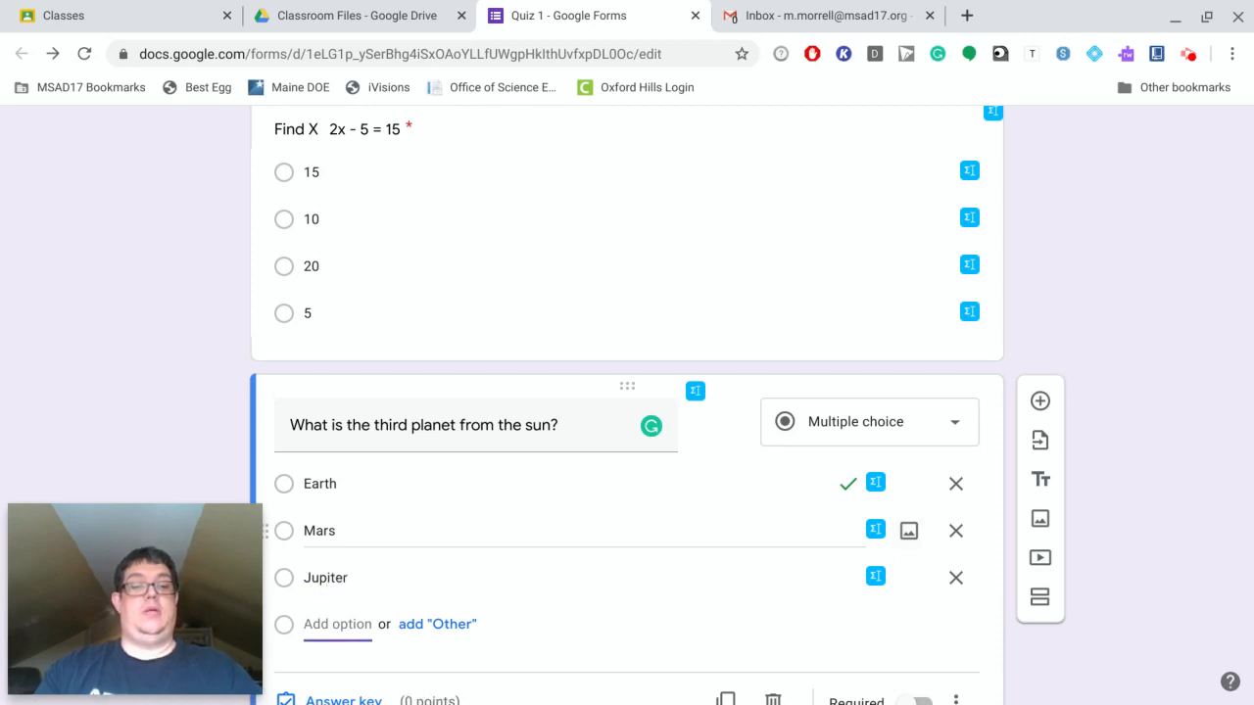
type("Venus")
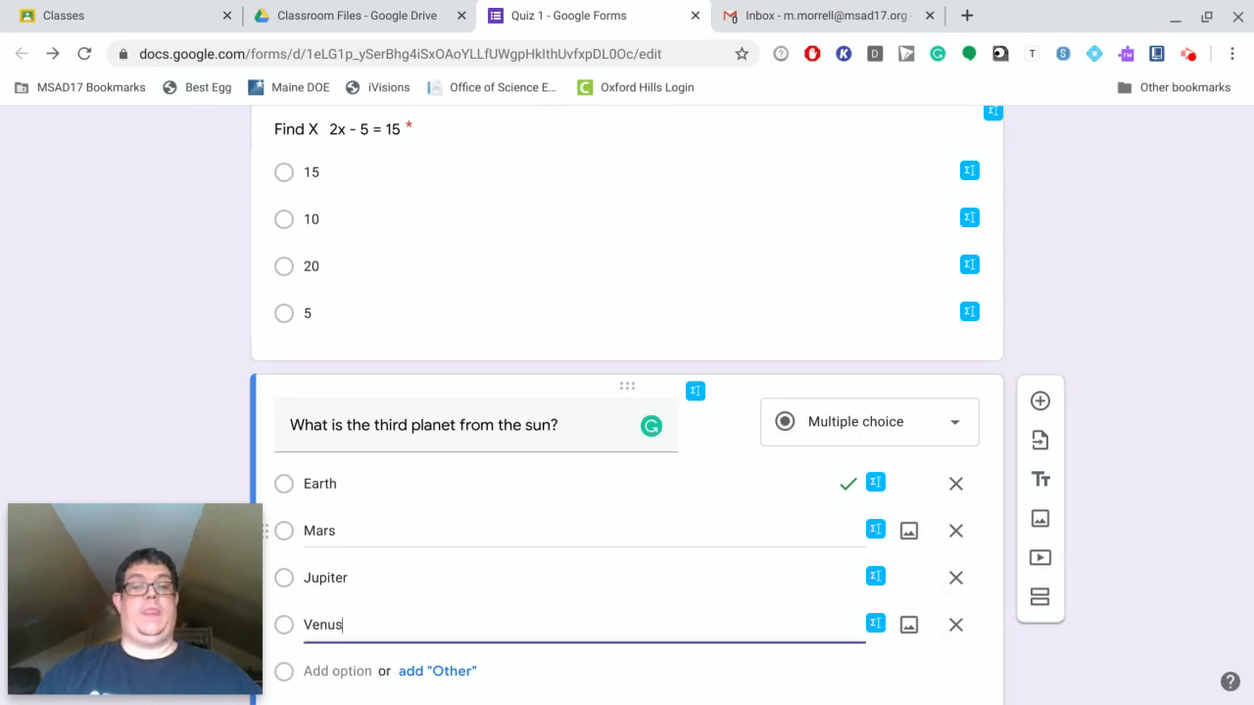
Set the planet question's value to 2 points in its answer key and make the question required
scroll(387, 512, "down", 1)
scroll(387, 512, "down", 1)
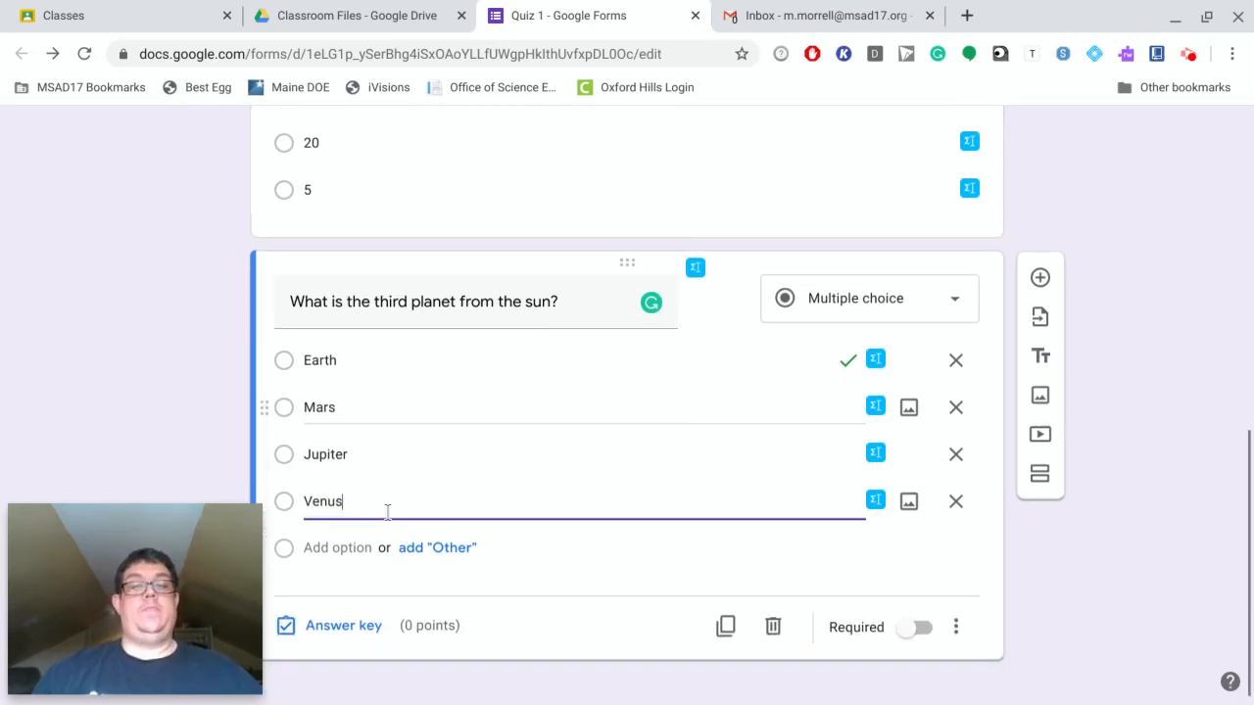
left_click(317, 624)
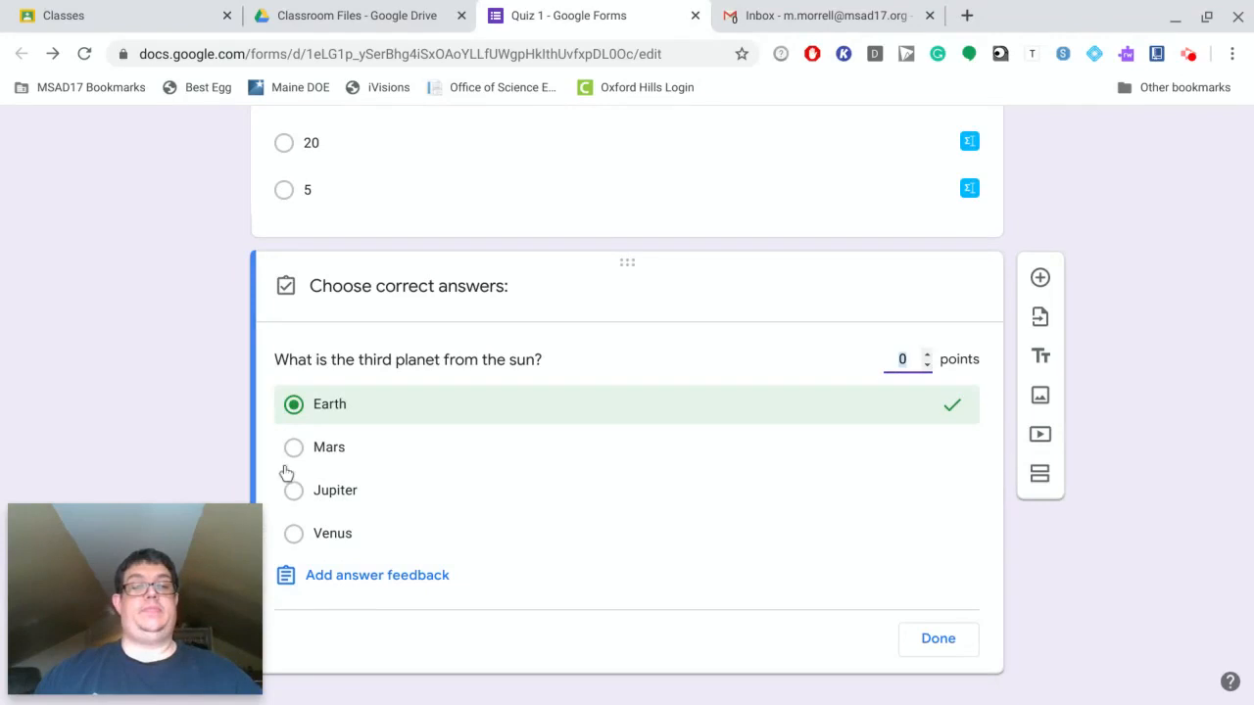
left_click(927, 355)
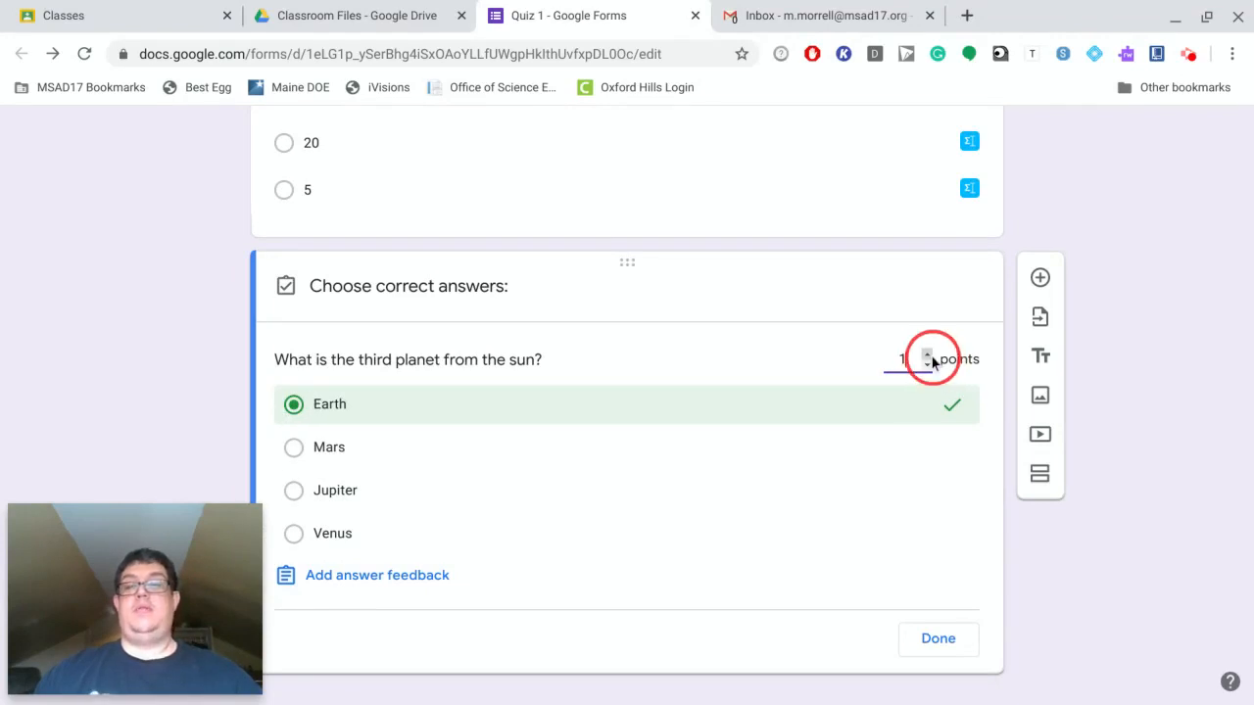
left_click(927, 355)
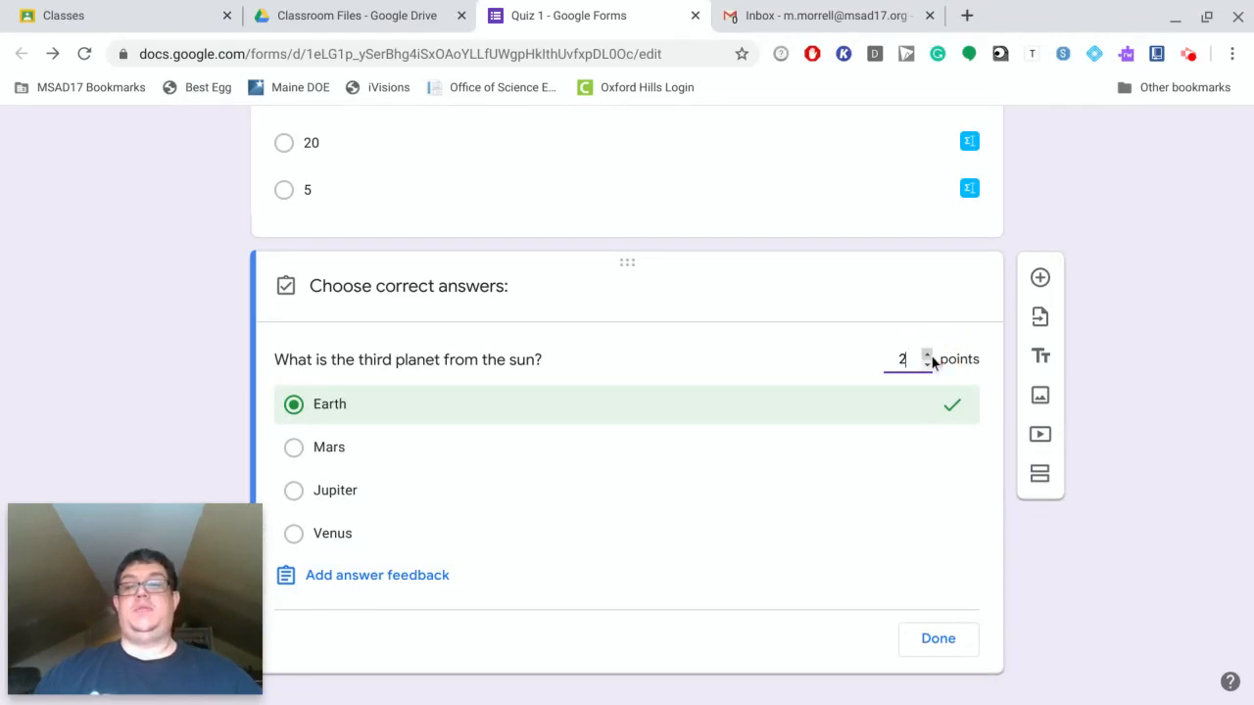
left_click(938, 645)
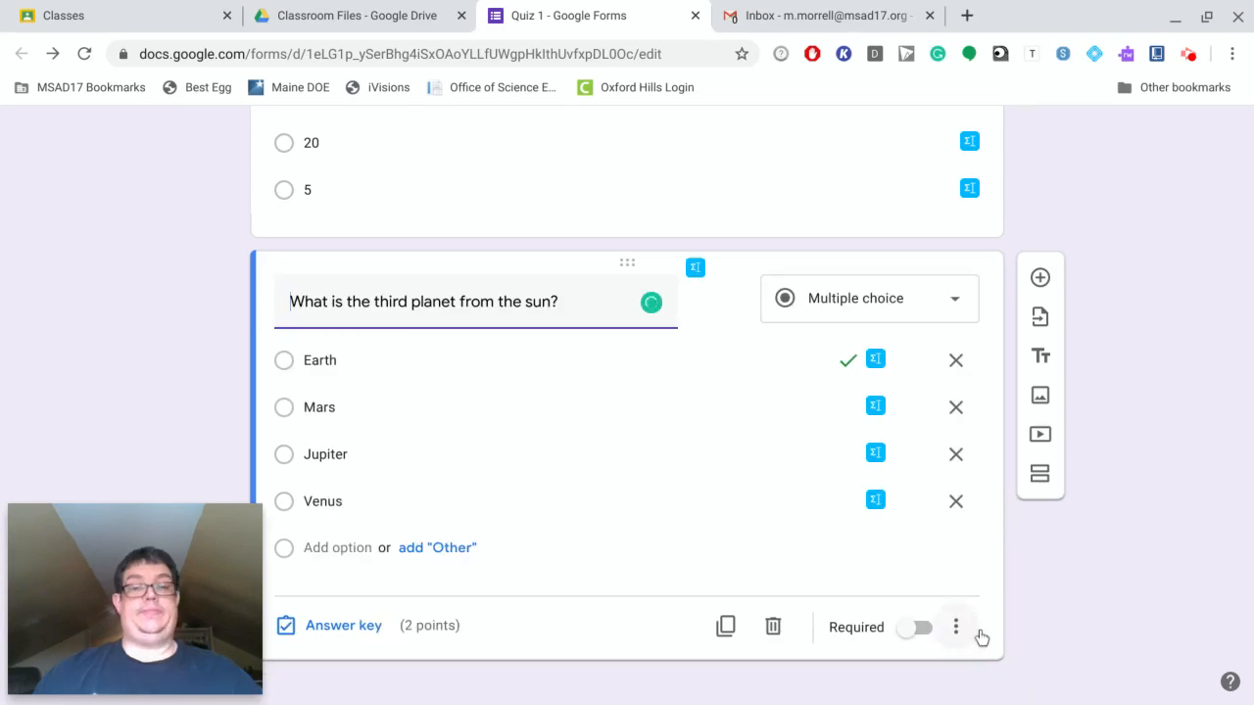
left_click(912, 628)
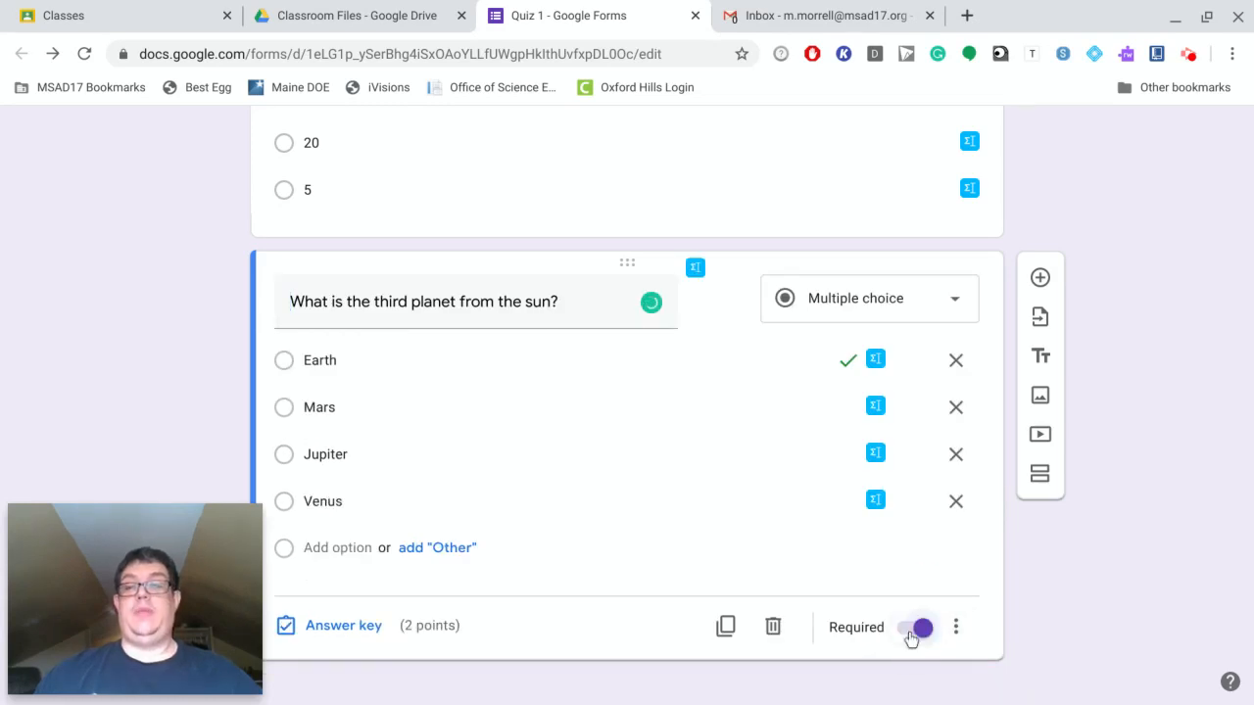
scroll(991, 593, "up", 2)
scroll(985, 593, "up", 10)
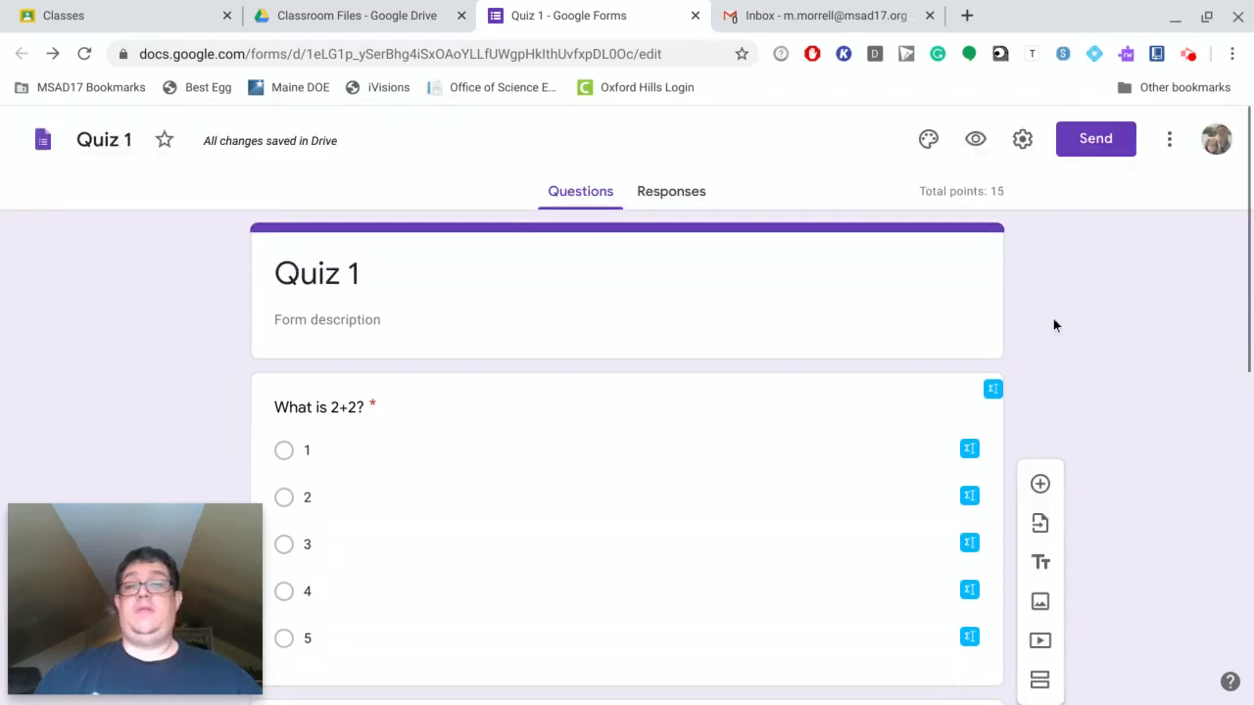
Configure the form settings to collect email addresses, shuffle question order, and hide the link to submit another response
left_click(1022, 139)
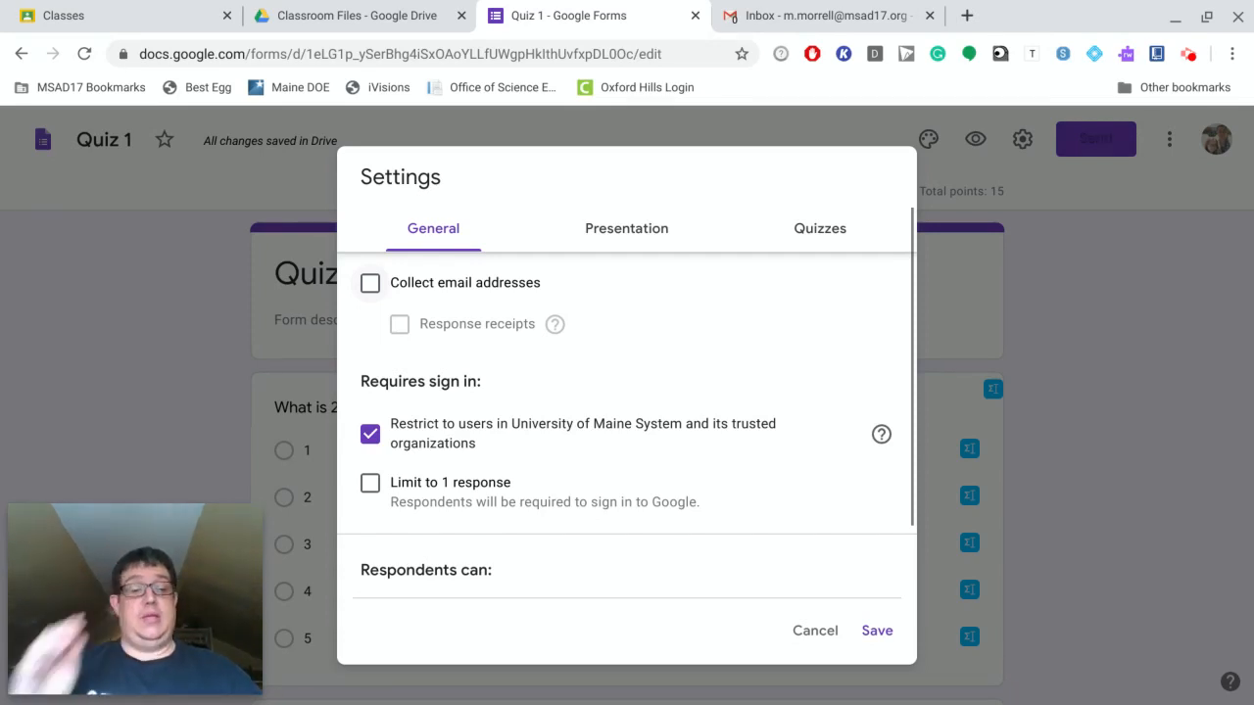
left_click(370, 285)
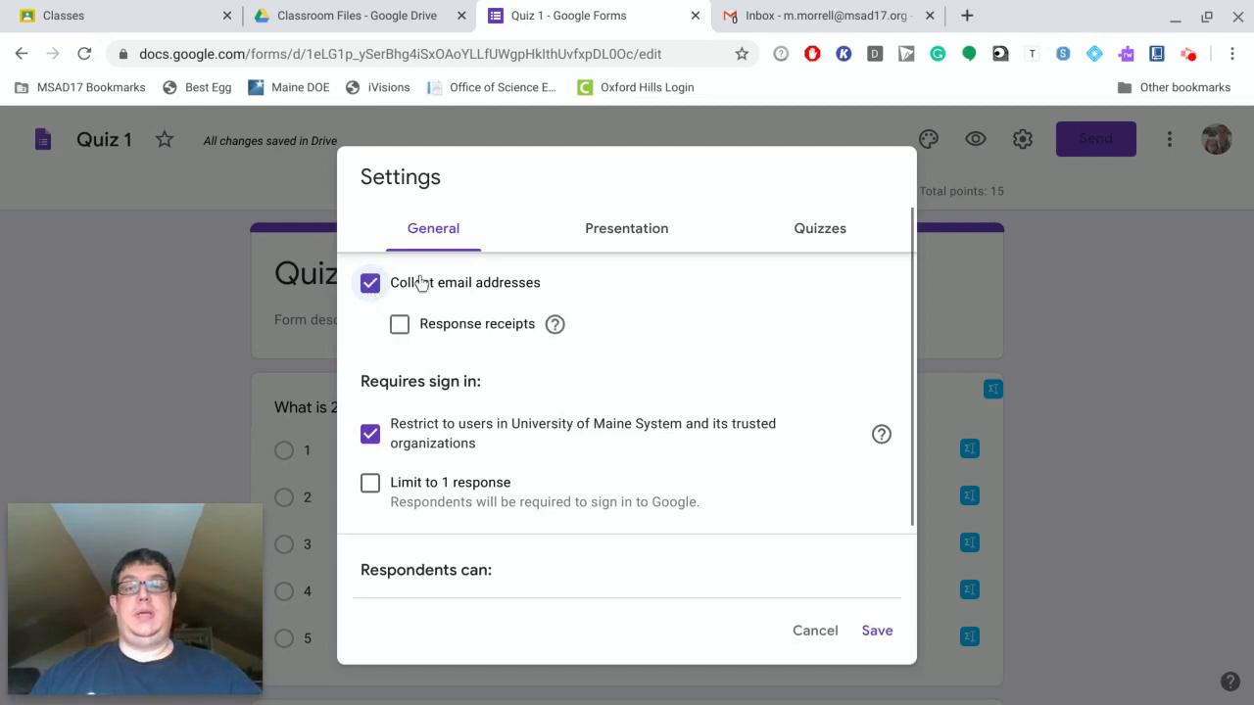
left_click(606, 239)
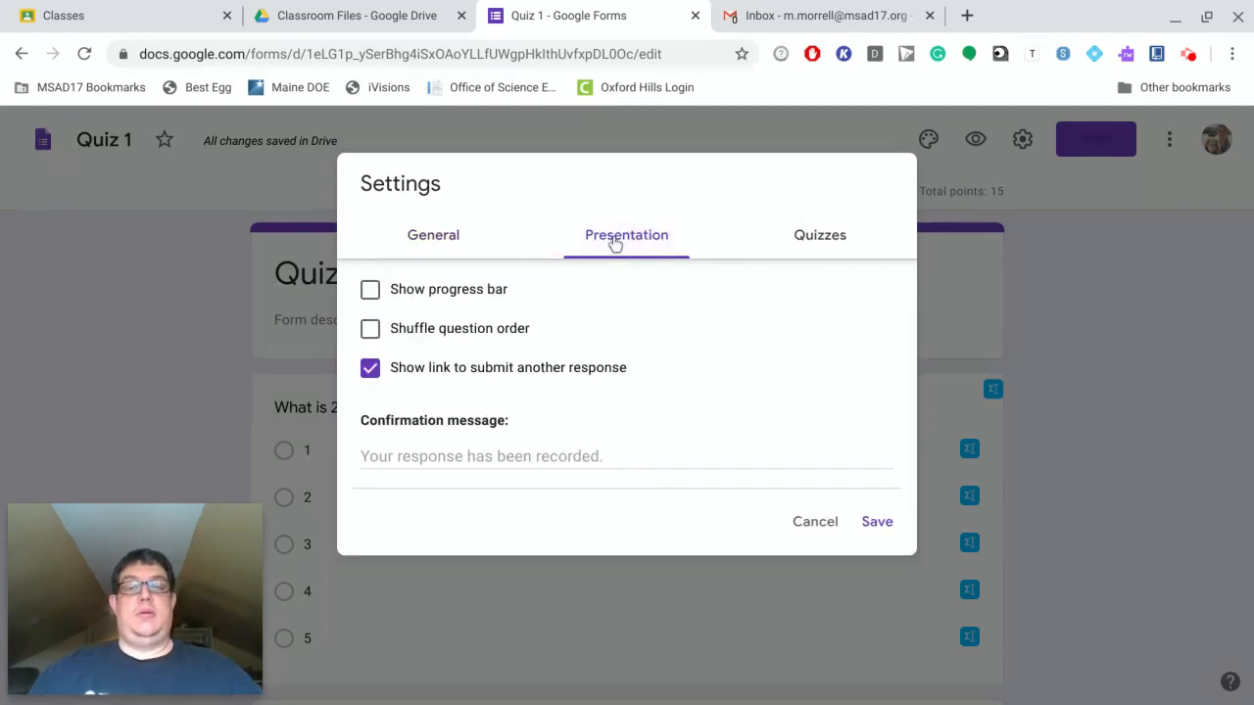
left_click(372, 329)
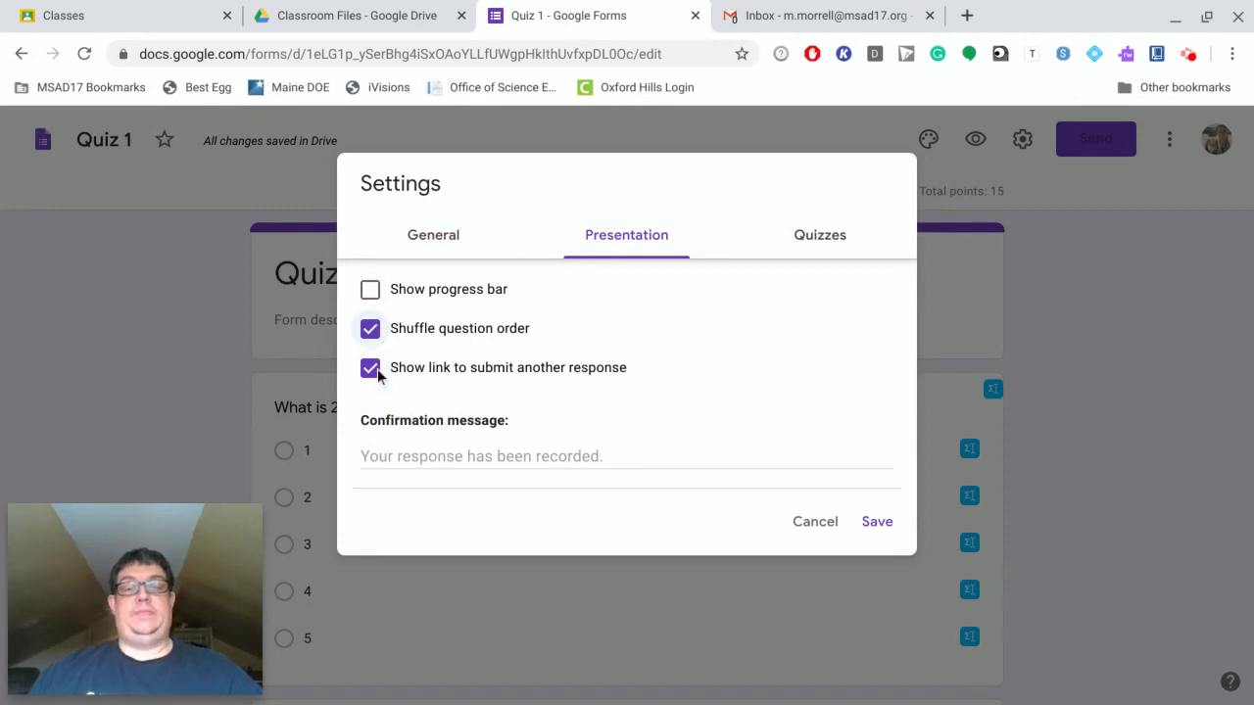
left_click(370, 373)
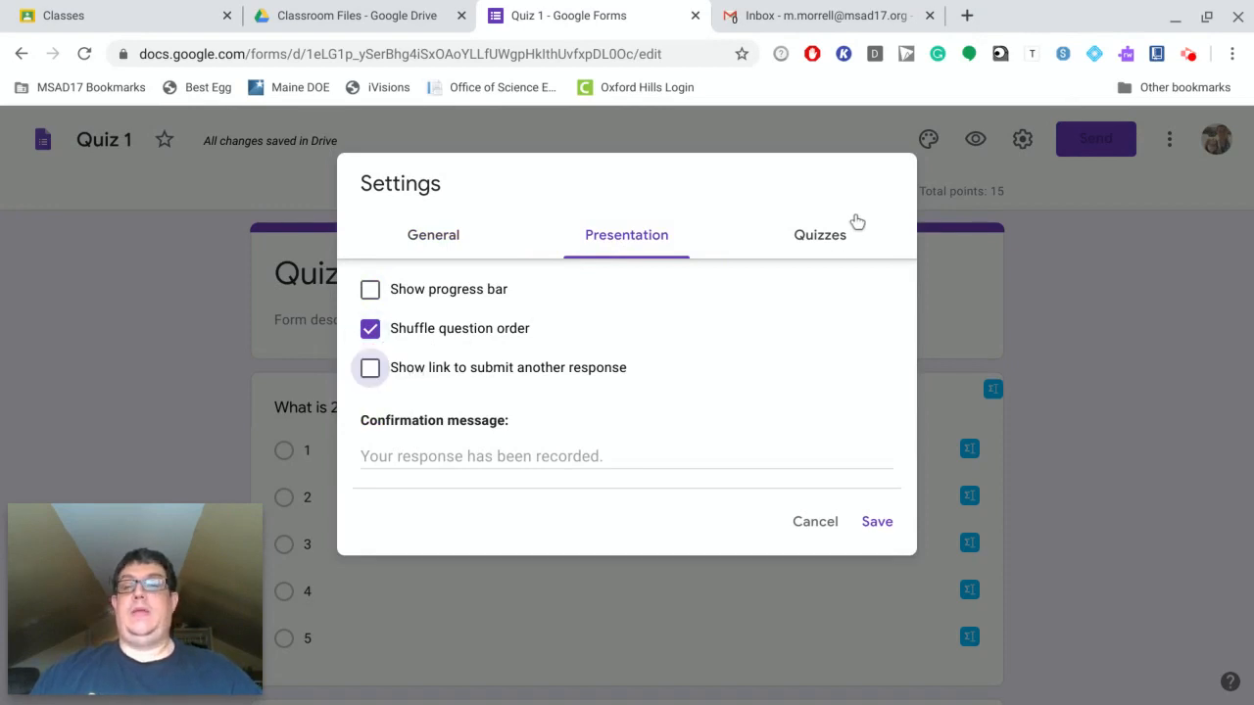
Review the quiz's locked mode, grade release and respondent visibility options, and save the form settings
left_click(828, 240)
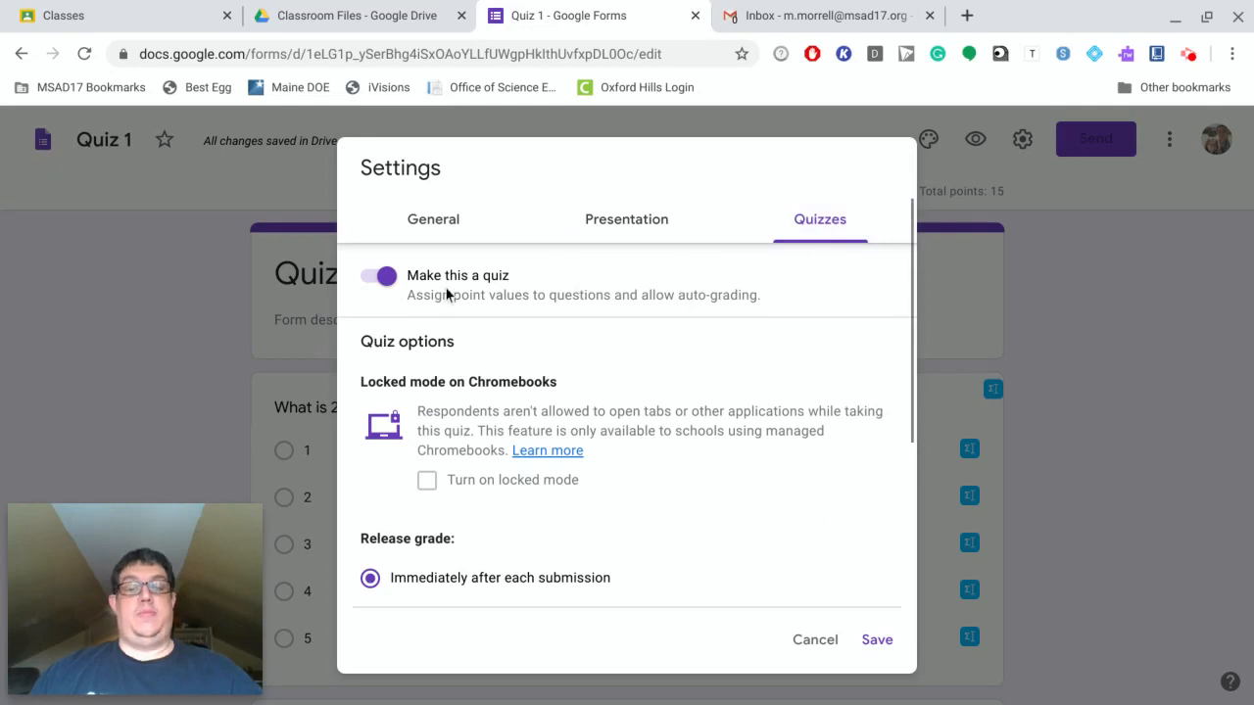
scroll(486, 566, "down", 2)
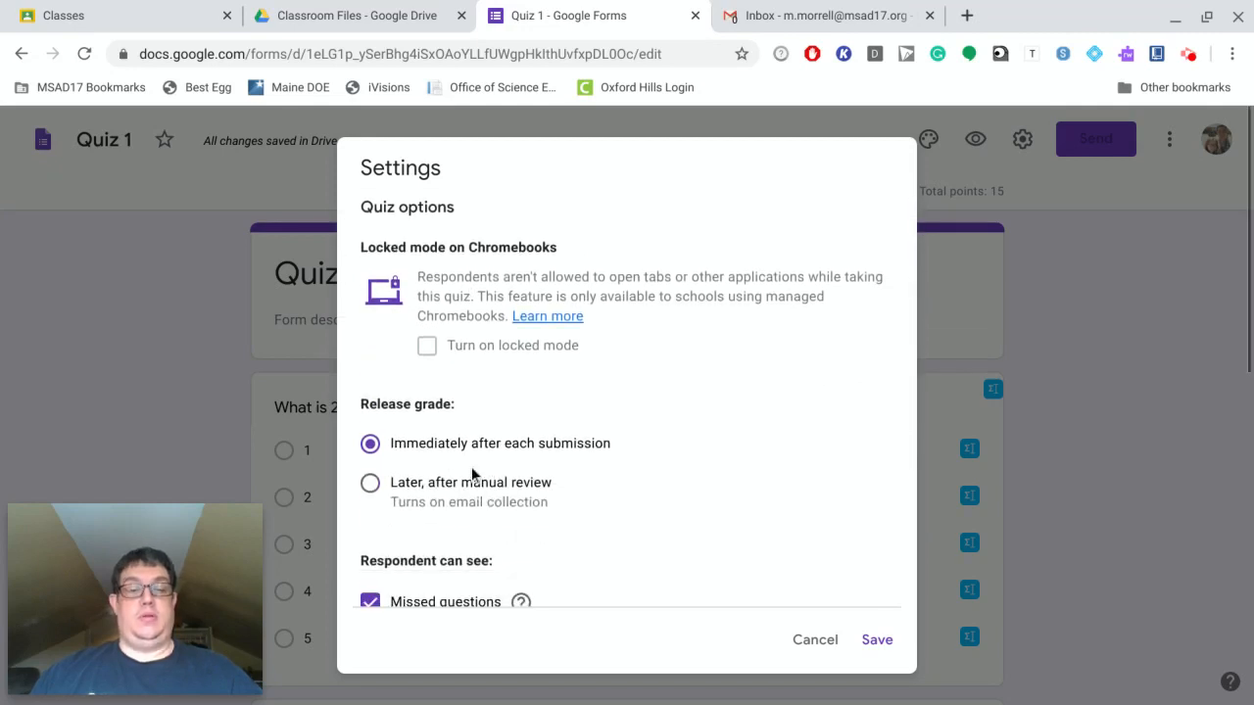
scroll(651, 515, "down", 2)
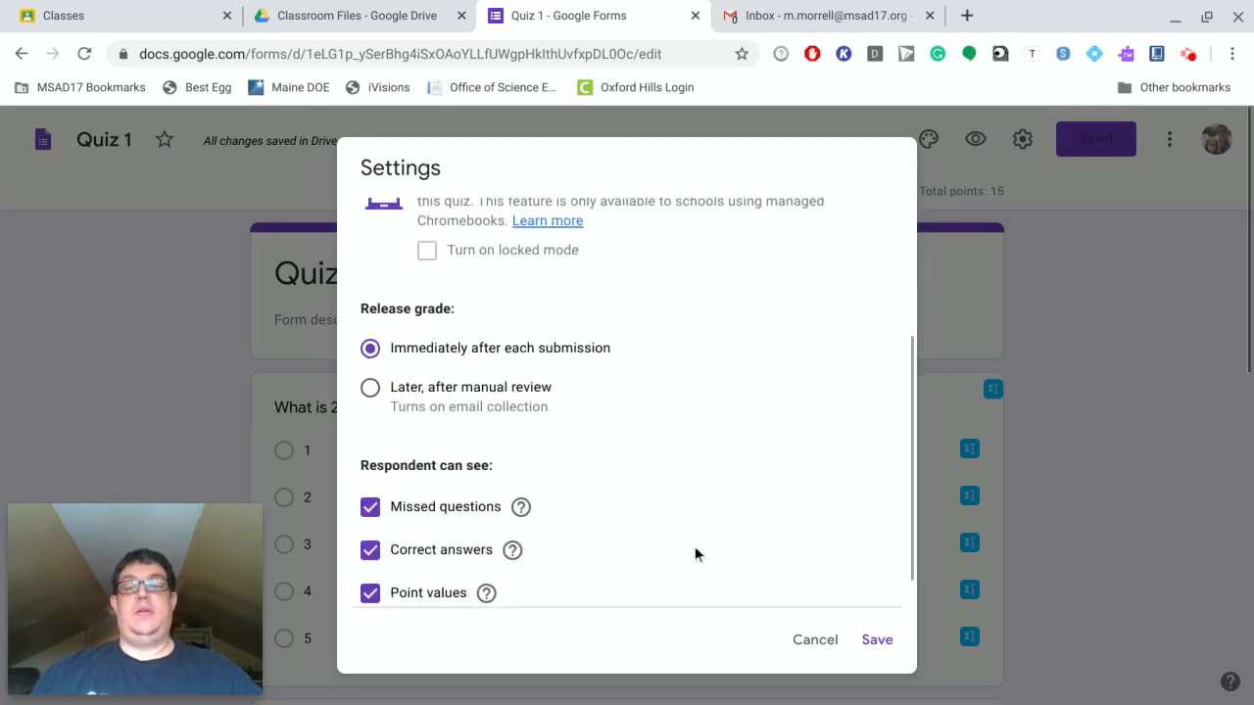
left_click(875, 643)
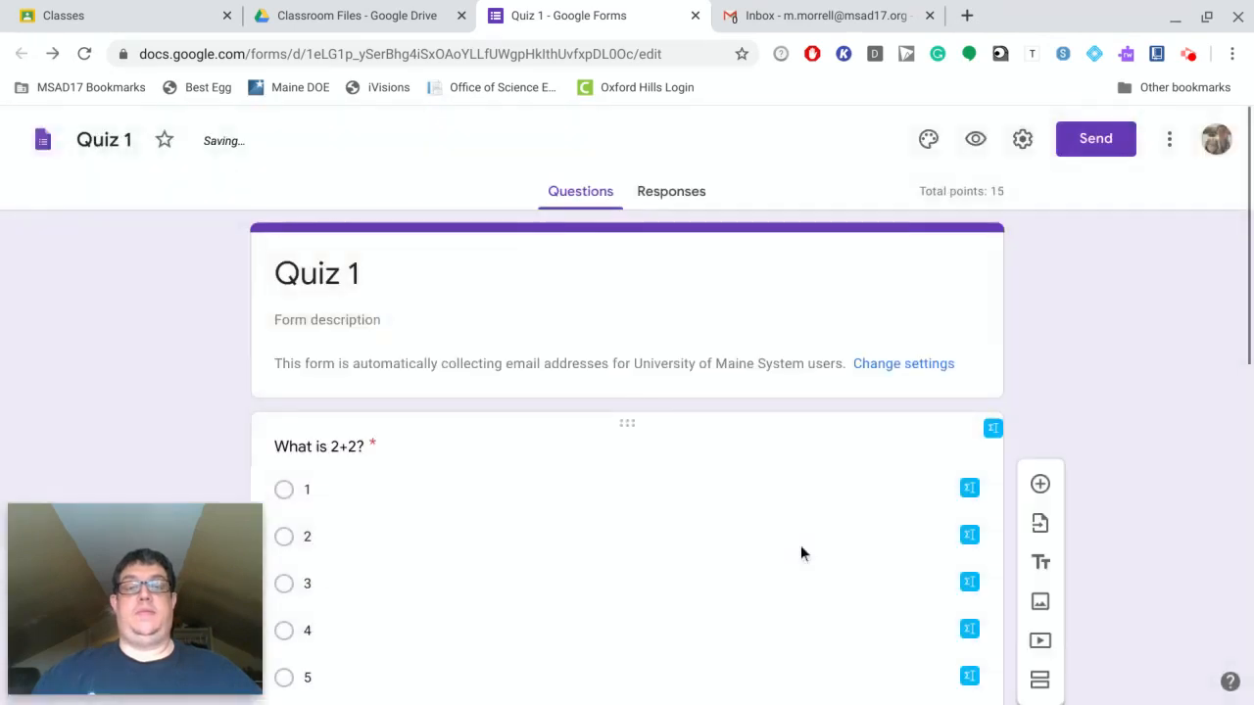